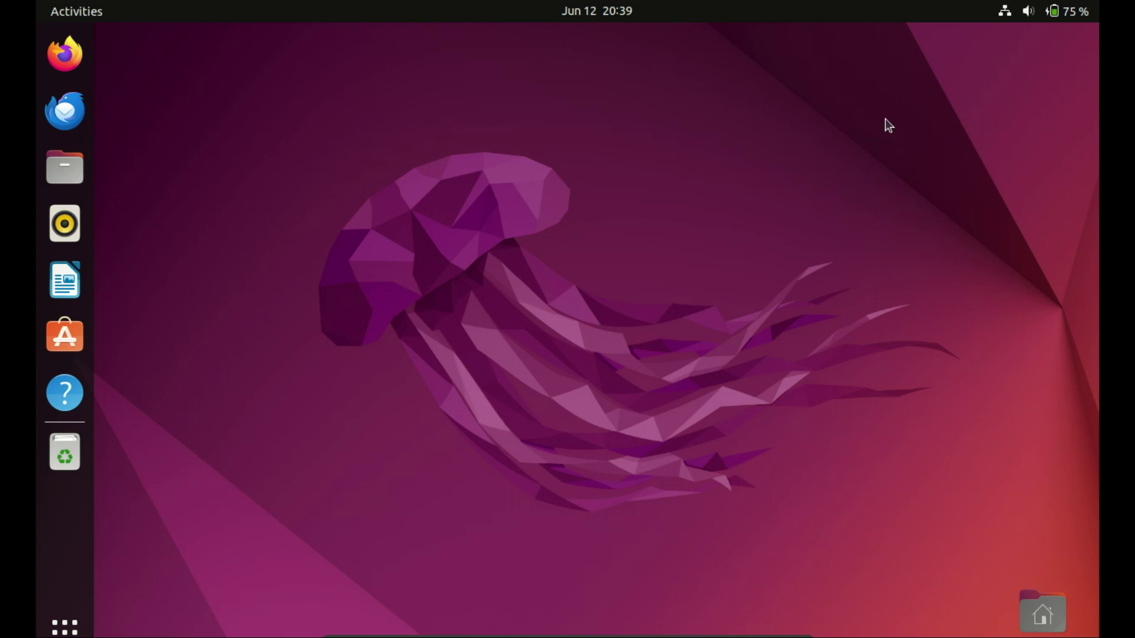
# Launch Ubuntu Settings from the top-right system menu
pyautogui.click(1004, 17)
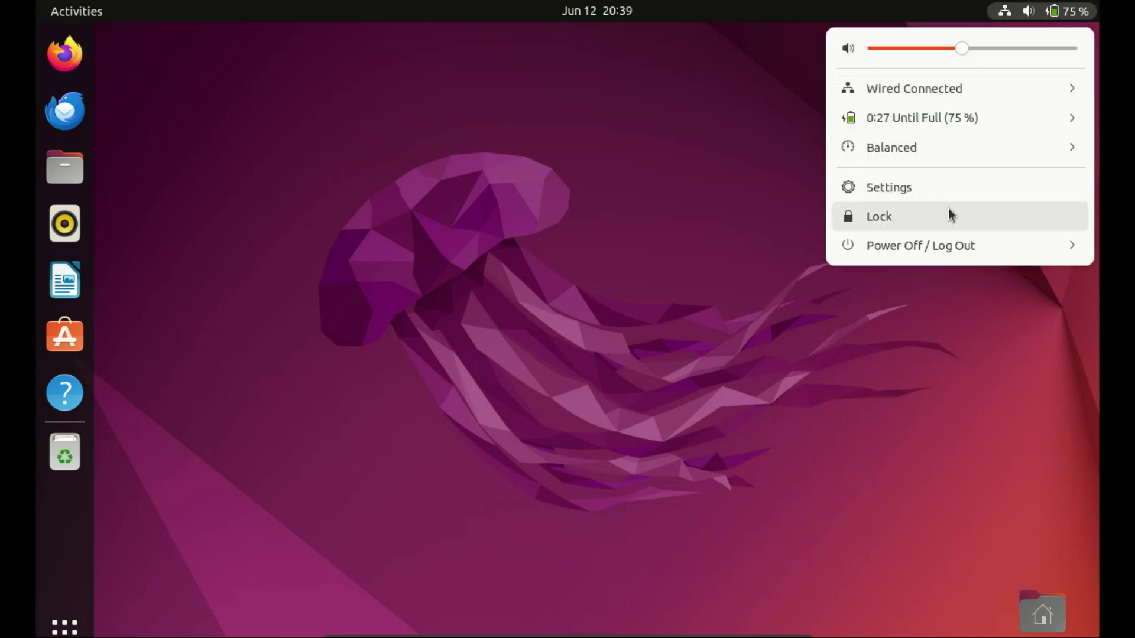
pyautogui.click(890, 190)
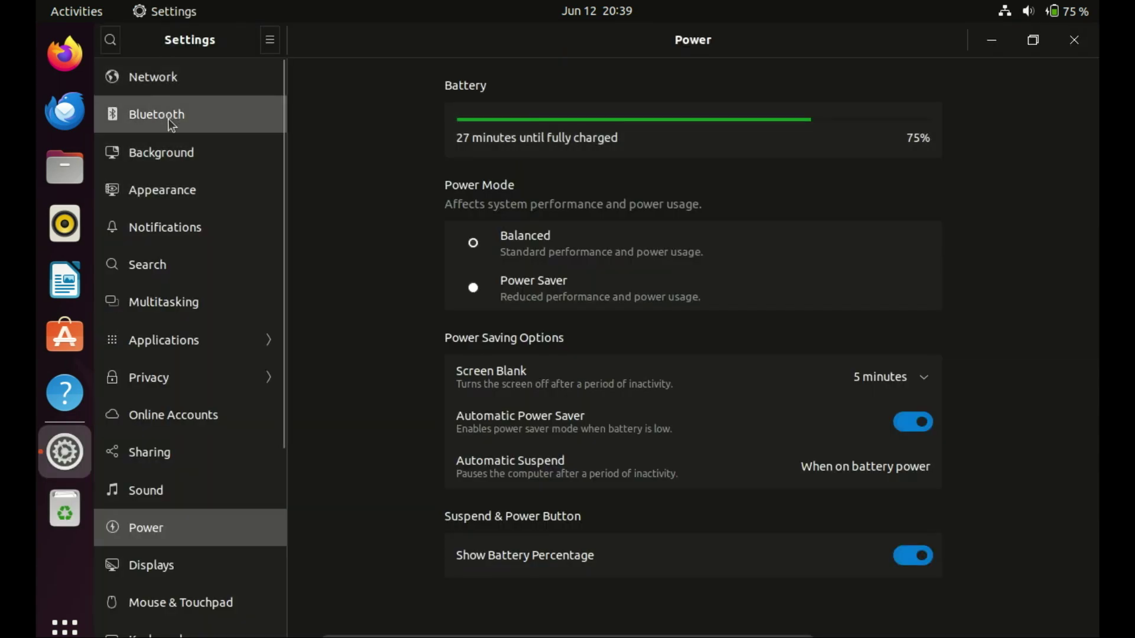
# Switch the Wired connection's IPv4 method to Manual and turn off automatic DNS and Routes
pyautogui.click(176, 85)
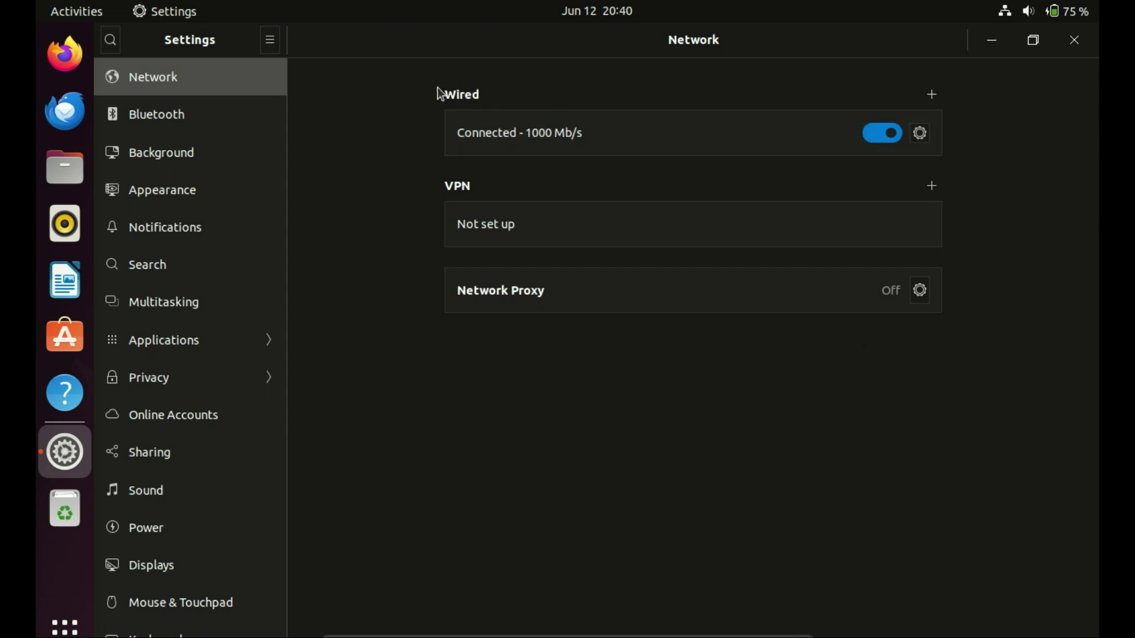
pyautogui.click(920, 135)
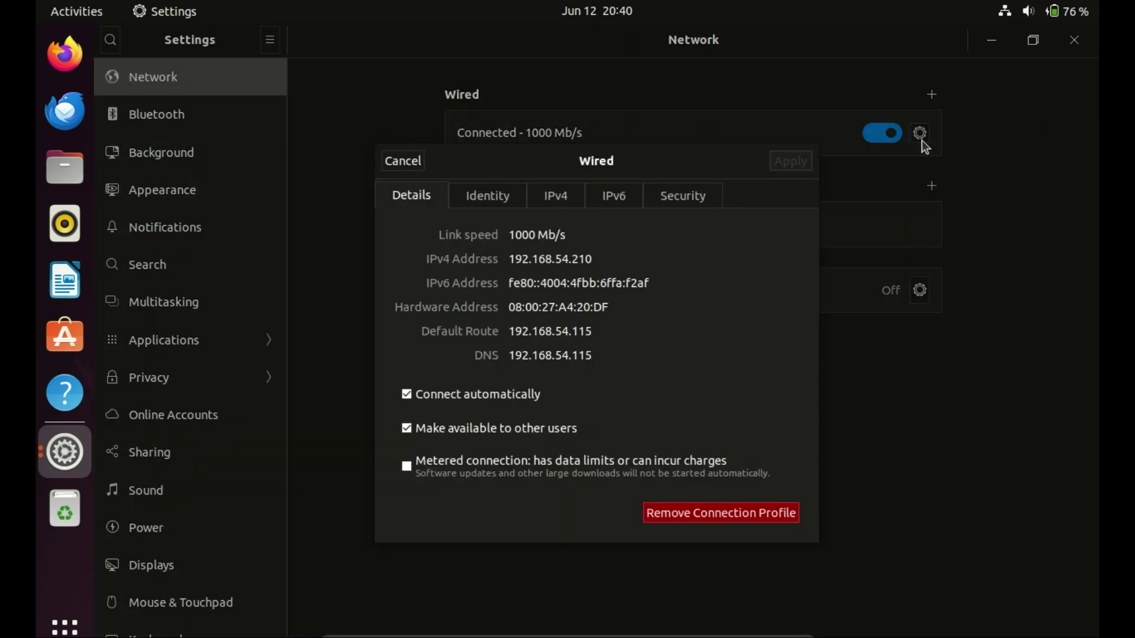
pyautogui.click(555, 200)
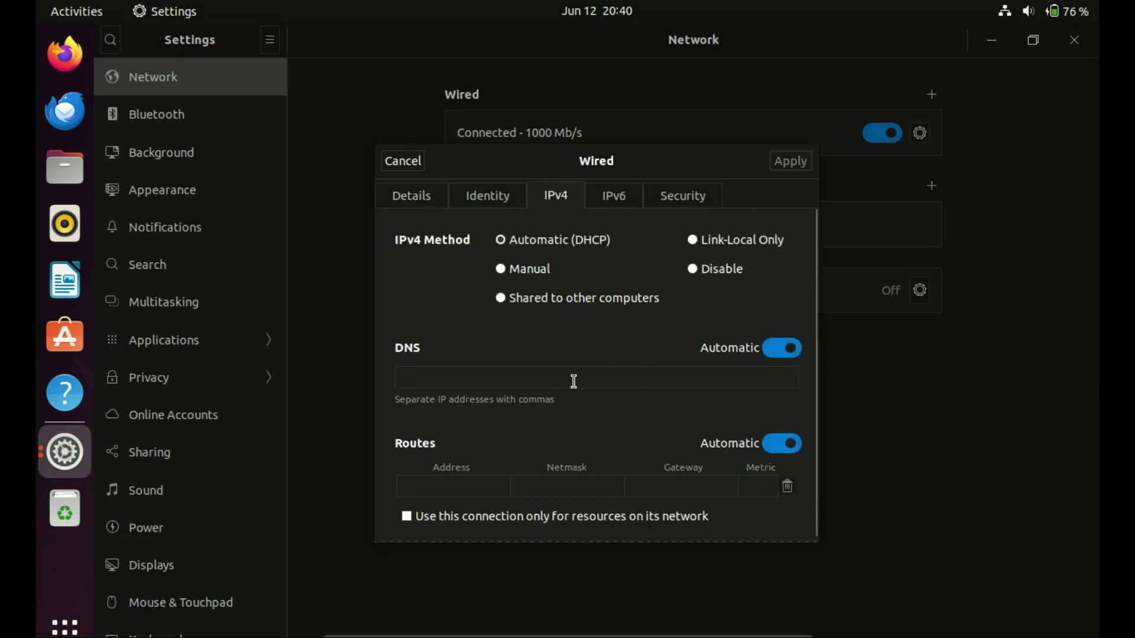
pyautogui.click(502, 269)
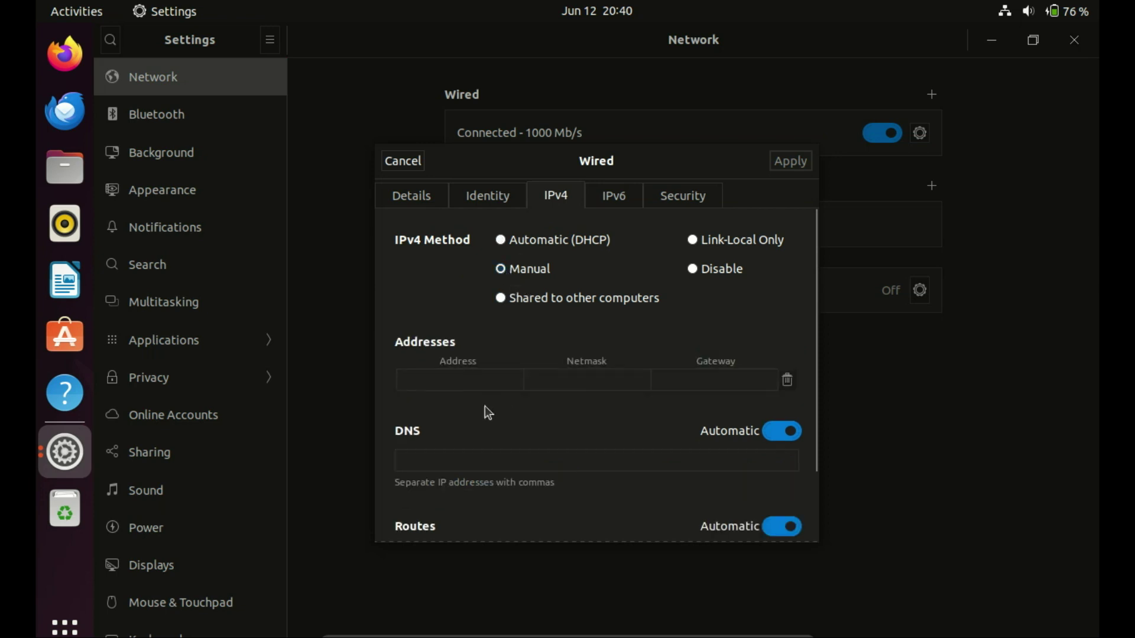
pyautogui.click(465, 381)
pyautogui.click(591, 381)
pyautogui.scroll(-3, 514, 501)
pyautogui.click(776, 346)
pyautogui.click(775, 440)
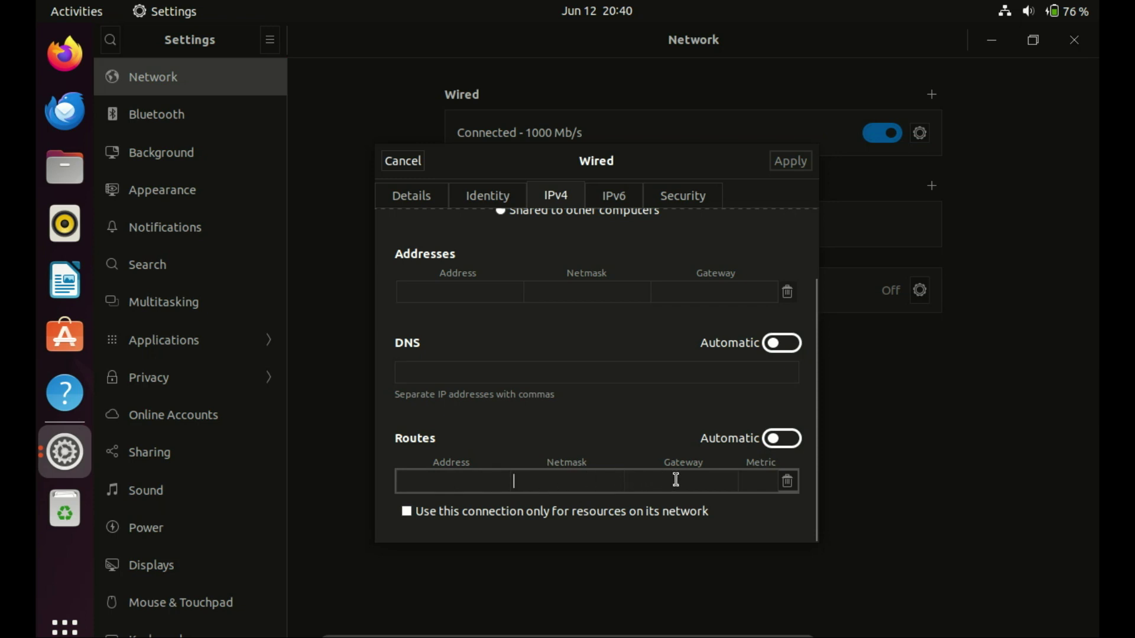
pyautogui.press('Tab')
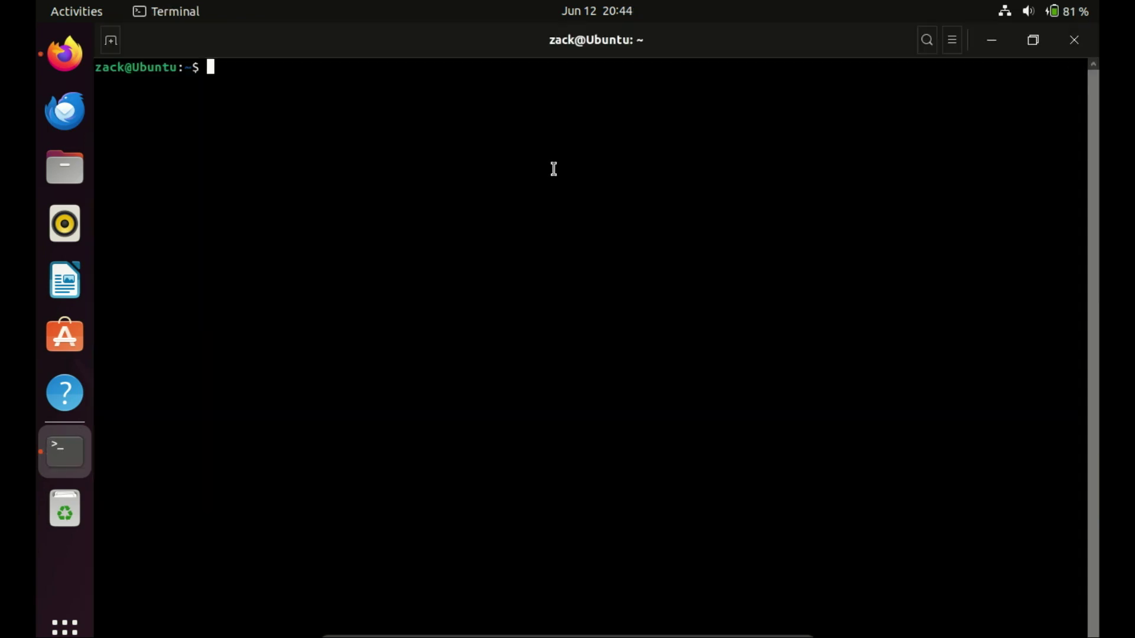
# Run 'ip a' and highlight interface enp0s3 and its address 192.168.54.210/24
pyautogui.write('ip a')
pyautogui.press('Return')
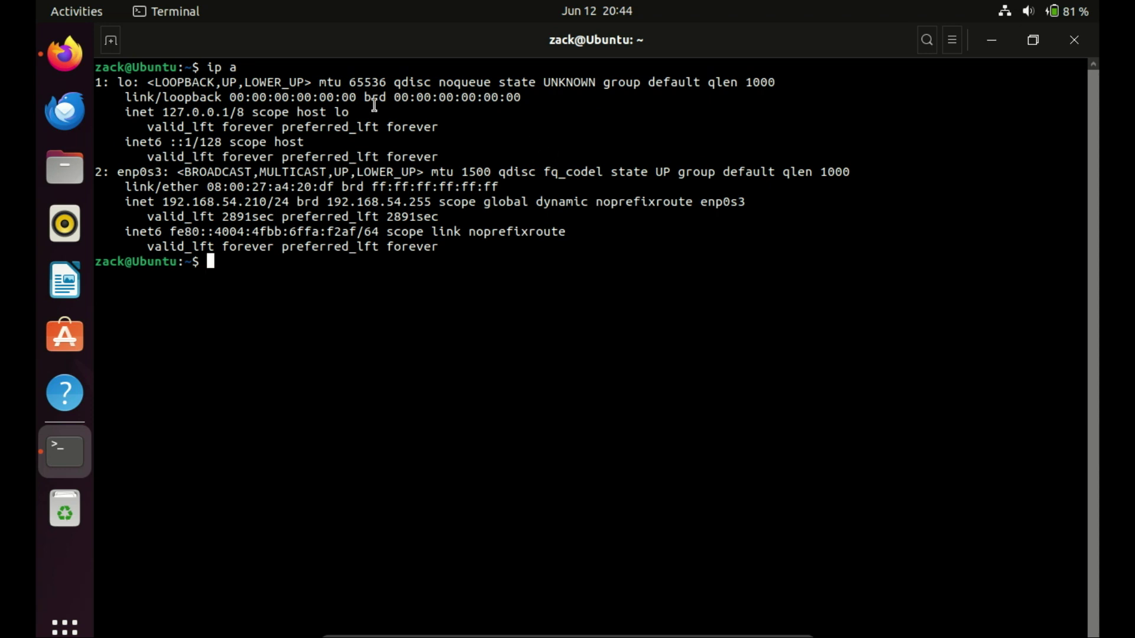
pyautogui.moveTo(163, 171); pyautogui.dragTo(117, 174)
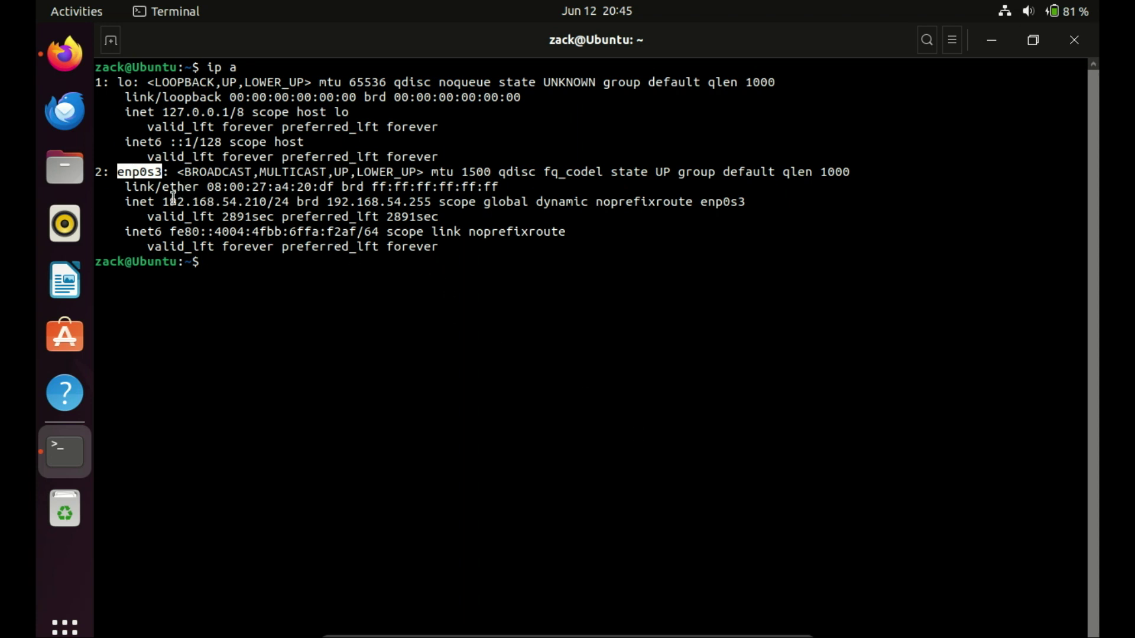
pyautogui.moveTo(164, 202); pyautogui.dragTo(290, 204)
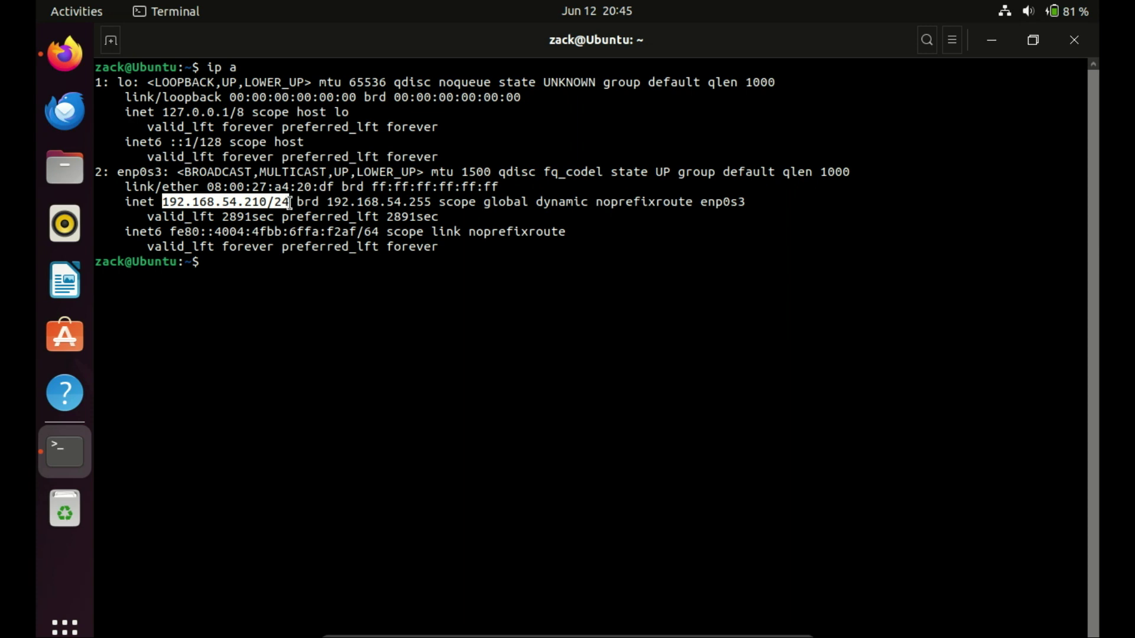
# List /etc/netplan/ and sudo-copy 01-network-manager-all.yaml to 01-network-manager-all_backup.yaml
pyautogui.write('ls /etc/netplan/')
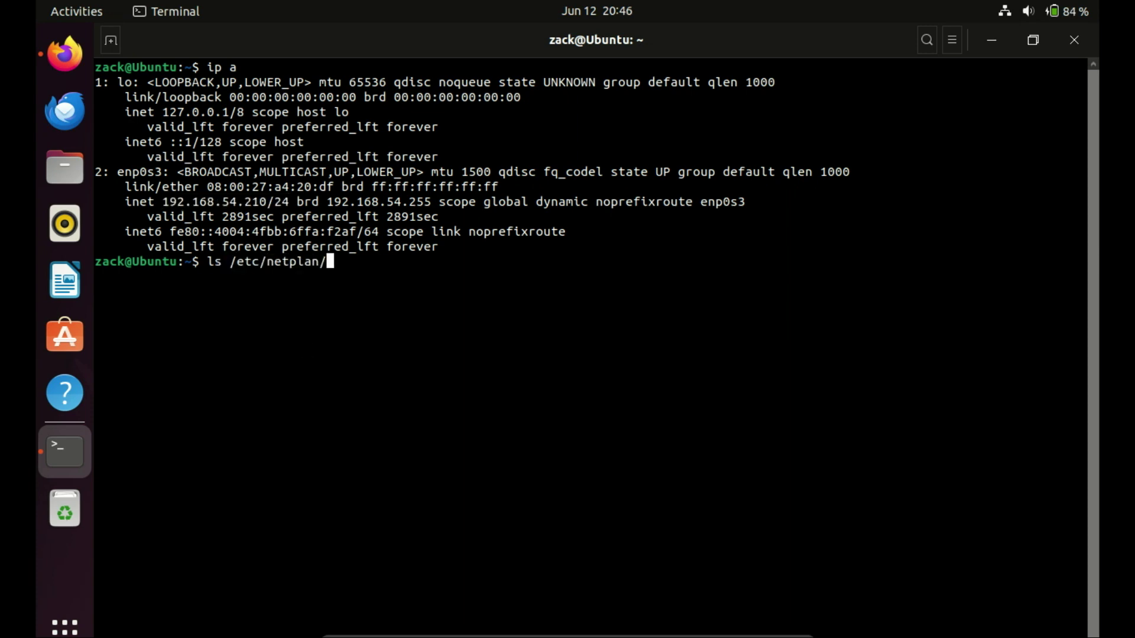
pyautogui.press('Return')
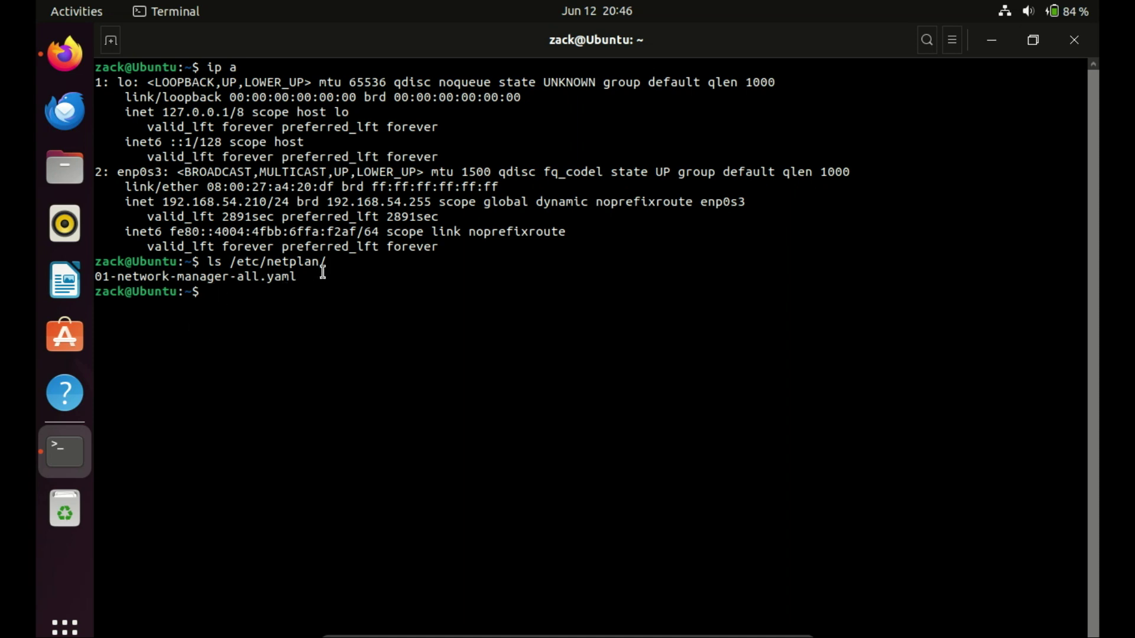
pyautogui.write('sudo cp /etc/netplan/01-network-manager-all.yaml /etc/netplan/01-network-manager-all_backup.yaml')
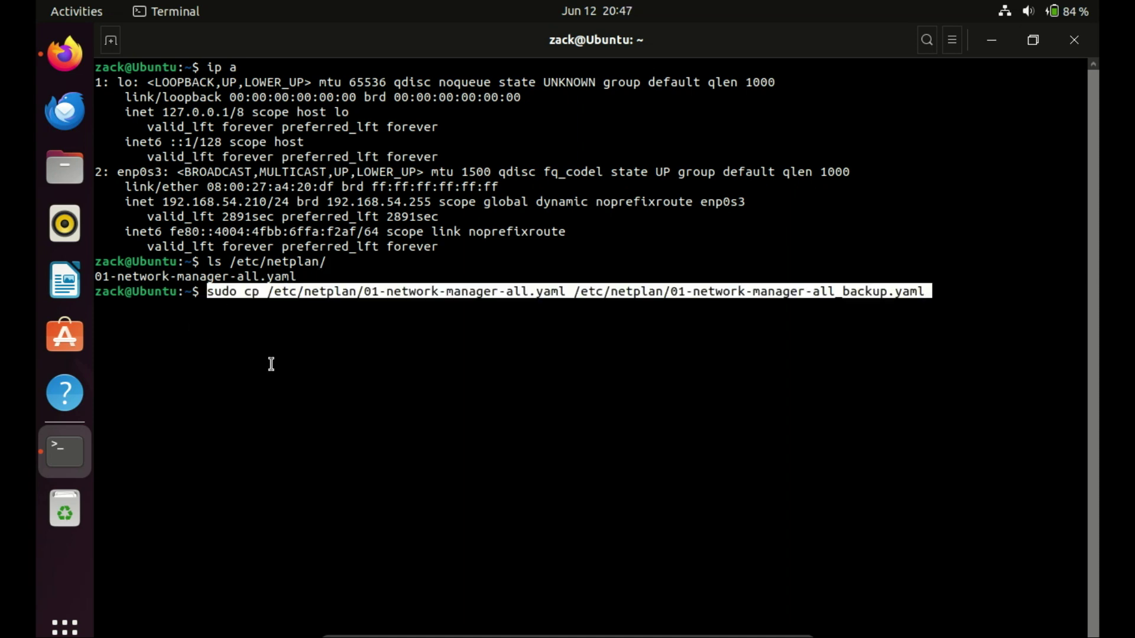
pyautogui.press('Right')
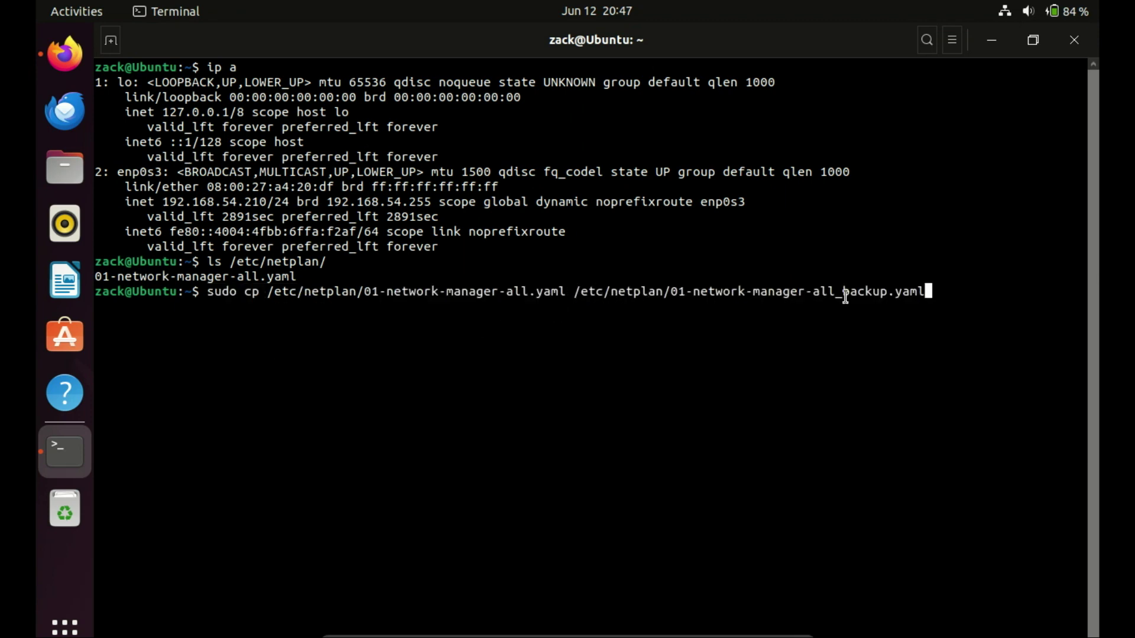
pyautogui.press('Return')
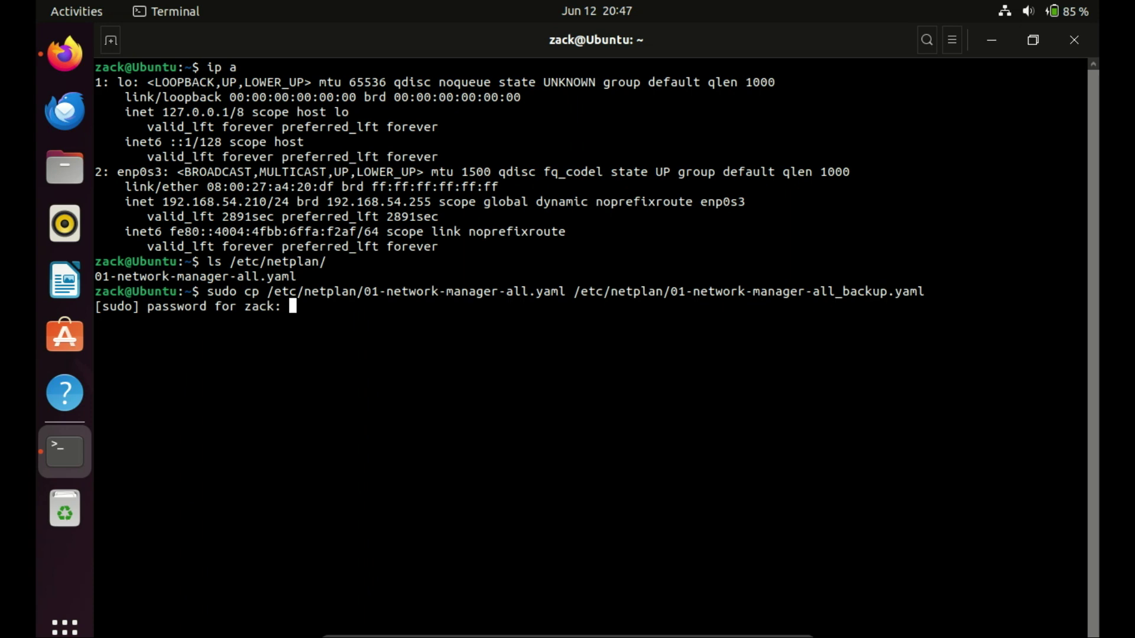
pyautogui.press('Return')
pyautogui.write('sudo nano /etc/netplan/01-network-manager-all.yaml')
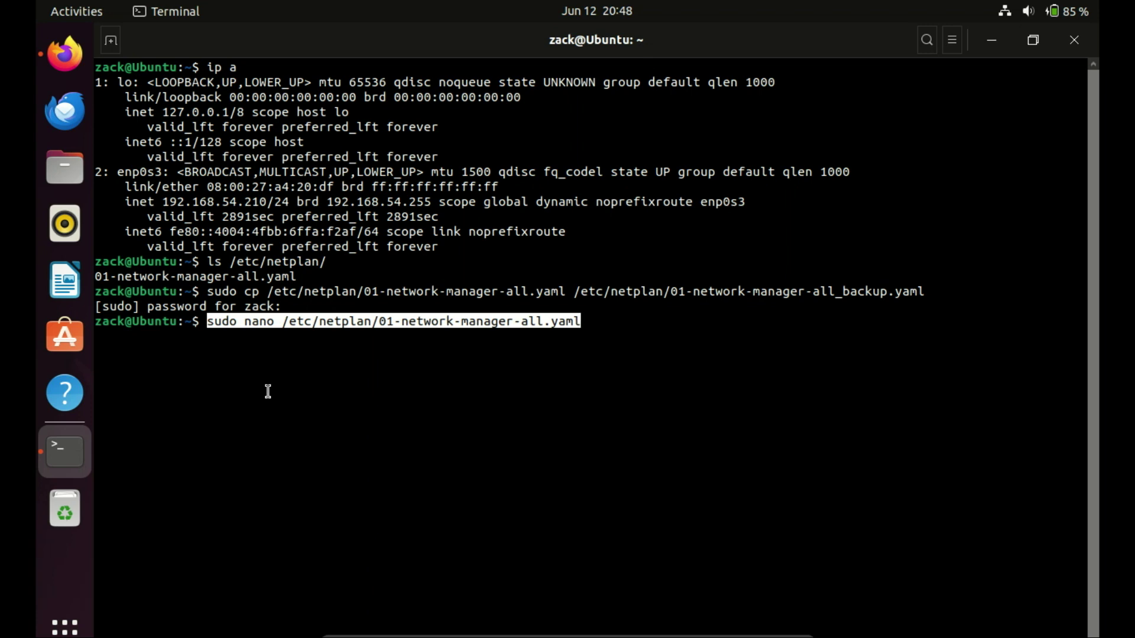
# Replace the netplan file with static eth0: 192.168.1.21/24, gateway 192.168.1.1, DNS 8.8.8.8/8.8.4.4
pyautogui.press('Return')
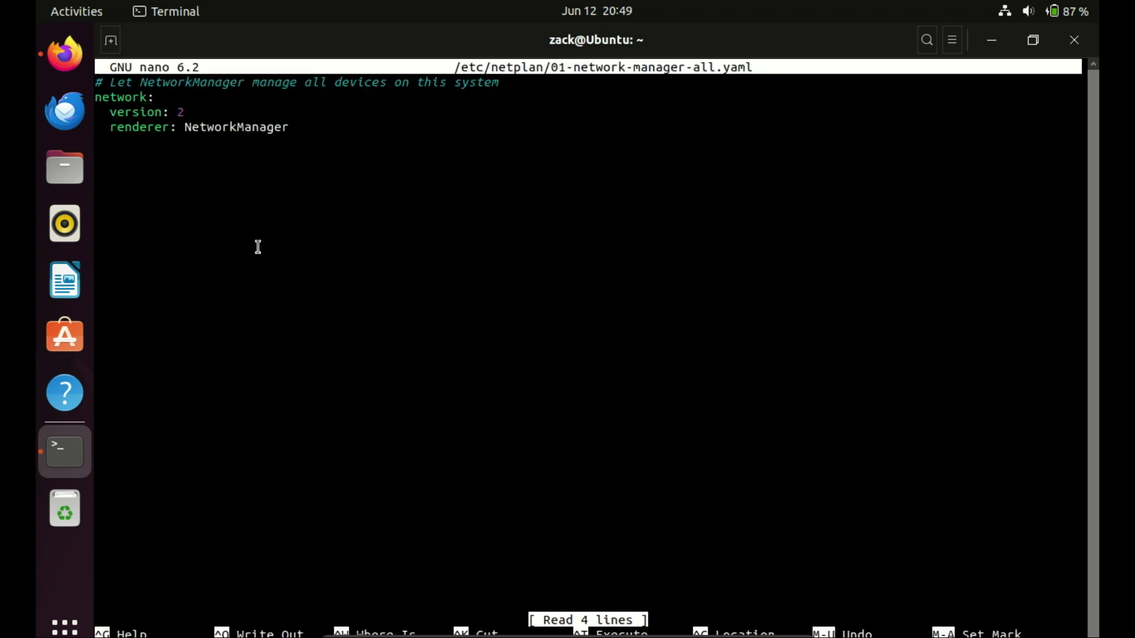
pyautogui.press('Delete')
pyautogui.press('Delete')
pyautogui.press('Delete')
pyautogui.press('Delete')
pyautogui.press('Delete')
pyautogui.press('Delete')
pyautogui.press('Delete')
pyautogui.press('Delete')
pyautogui.press('Delete')
pyautogui.press('Delete')
pyautogui.press('Delete')
pyautogui.press('Delete')
pyautogui.press('Delete')
pyautogui.press('Delete')
pyautogui.press('Delete')
pyautogui.press('Delete')
pyautogui.press('Delete')
pyautogui.press('Delete')
pyautogui.press('Delete')
pyautogui.press('Delete')
pyautogui.press('Delete')
pyautogui.press('Delete')
pyautogui.press('Delete')
pyautogui.press('Delete')
pyautogui.press('Delete')
pyautogui.press('Delete')
pyautogui.press('Delete')
pyautogui.press('Delete')
pyautogui.press('Delete')
pyautogui.press('Delete')
pyautogui.press('Delete')
pyautogui.press('Delete')
pyautogui.press('Delete')
pyautogui.press('Delete')
pyautogui.press('Delete')
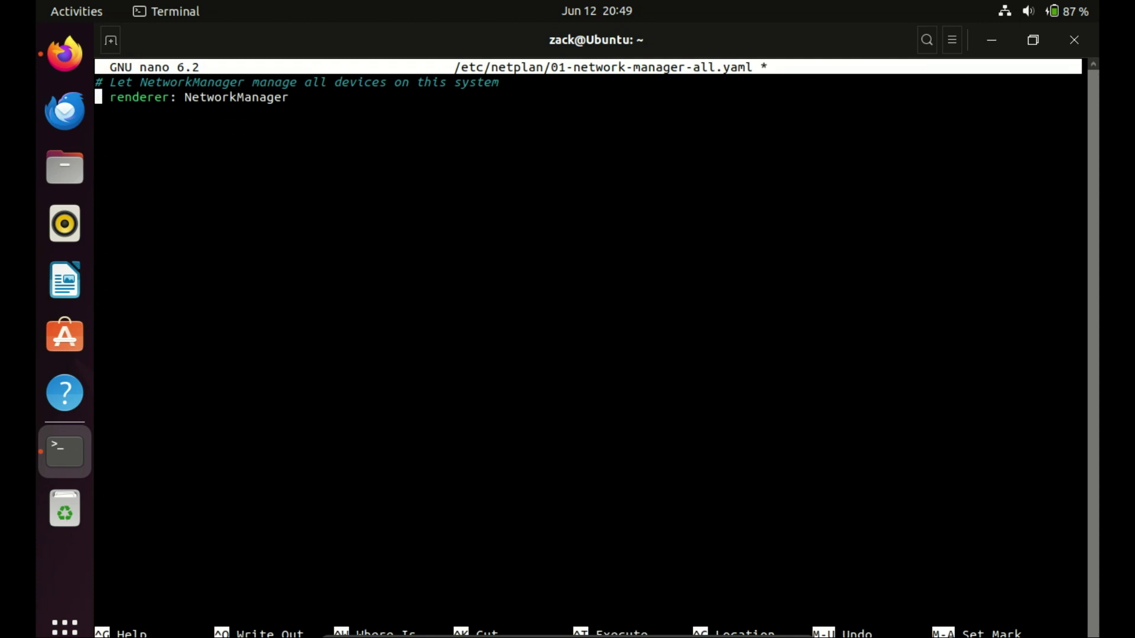
pyautogui.press('Delete')
pyautogui.press('Delete')
pyautogui.press('Delete')
pyautogui.press('Delete')
pyautogui.press('Delete')
pyautogui.press('Delete')
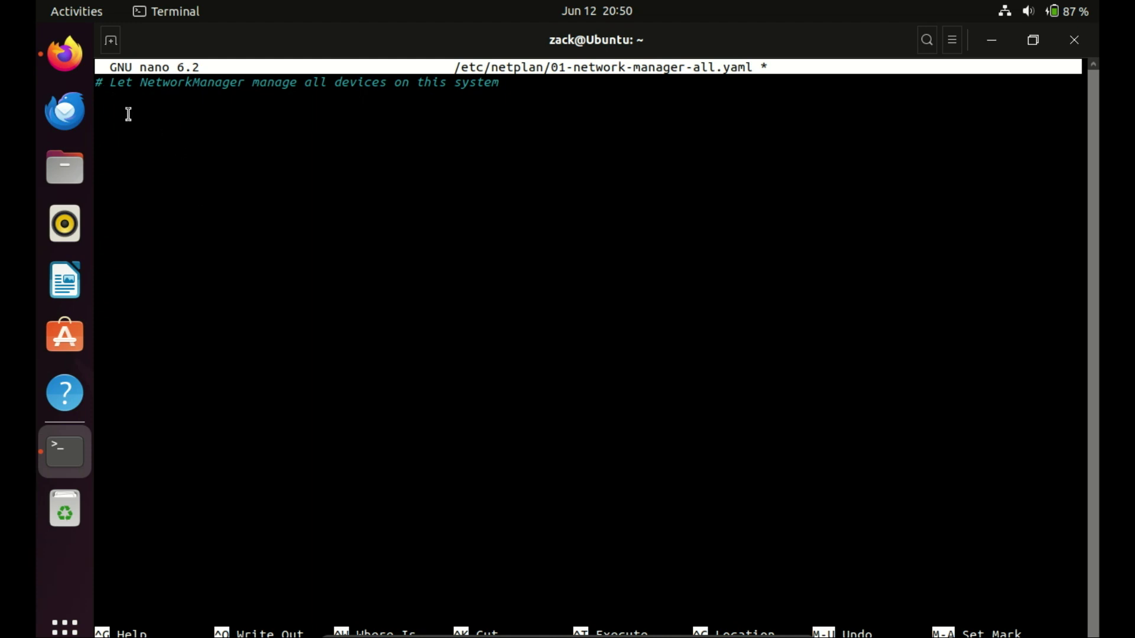
pyautogui.rightClick(129, 115)
pyautogui.click(175, 172)
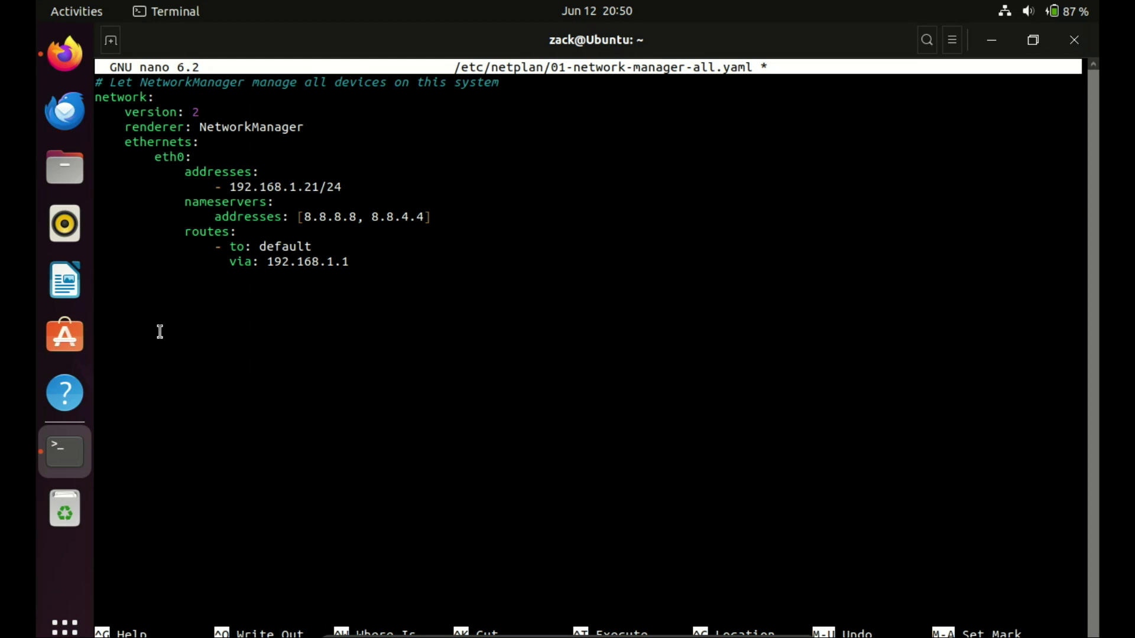
pyautogui.hotkey('ctrl', 'o')
# Save and exit nano, then run 'ip route | grep default' to show gateway 192.168.54.115
pyautogui.press('Return')
pyautogui.hotkey('ctrl', 'x')
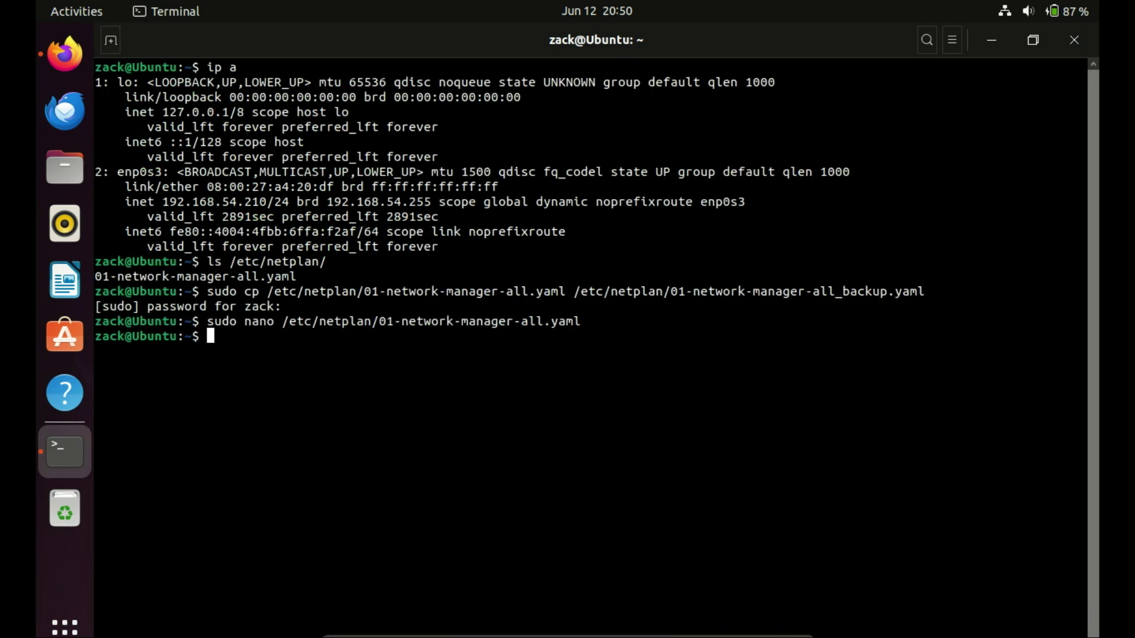
pyautogui.moveTo(162, 202); pyautogui.dragTo(286, 197)
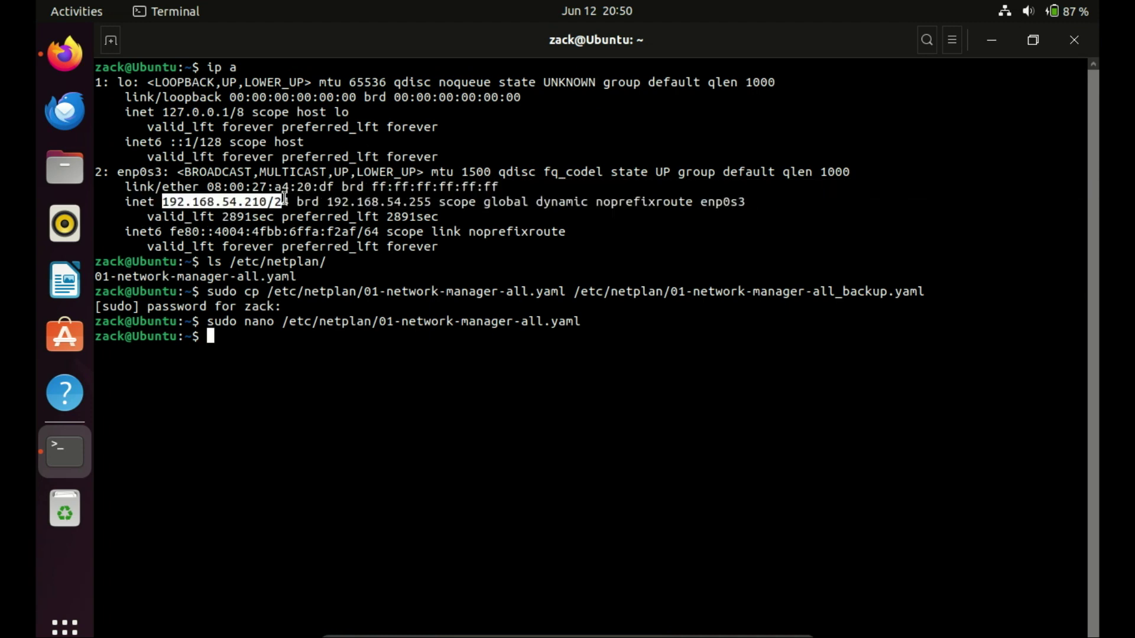
pyautogui.hotkey('ctrl', 'shift', 'v')
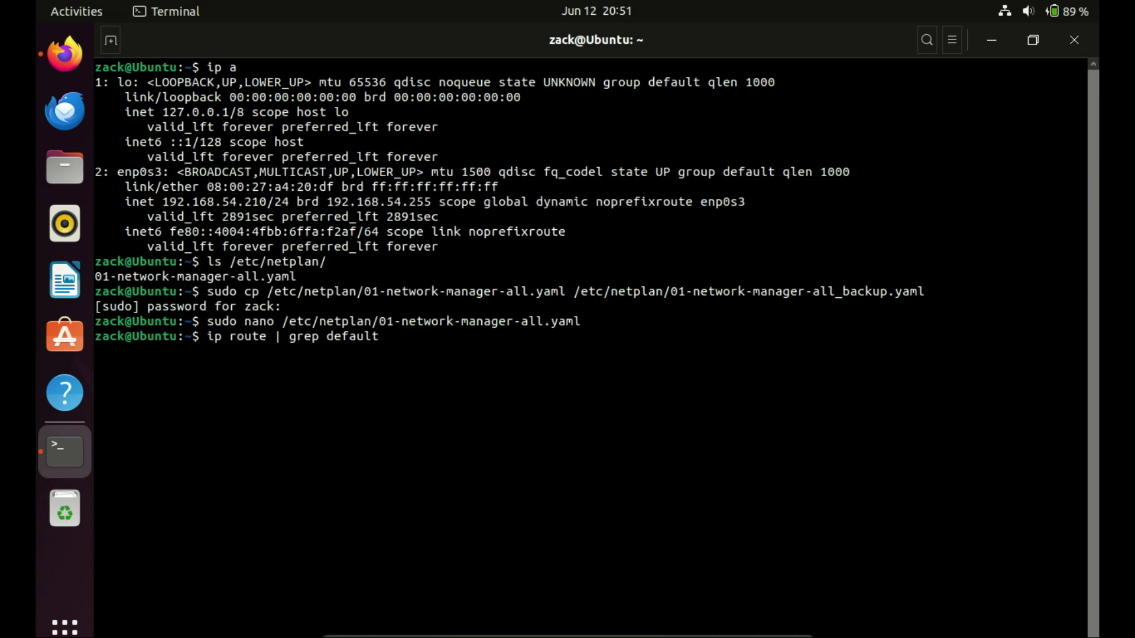
pyautogui.press('Return')
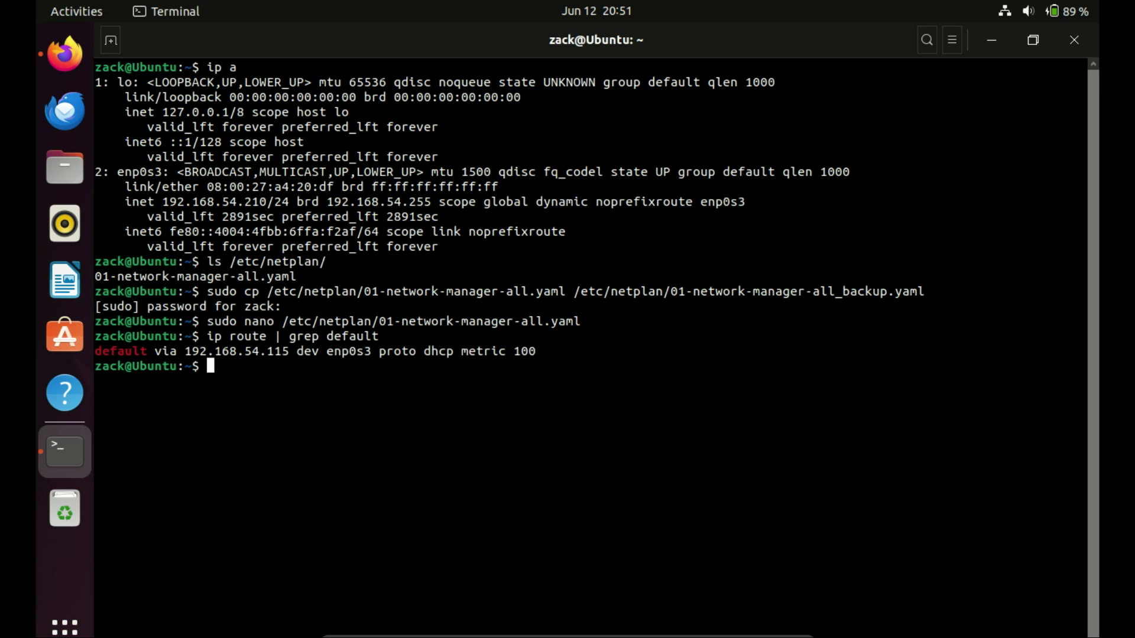
pyautogui.moveTo(293, 354); pyautogui.dragTo(187, 352)
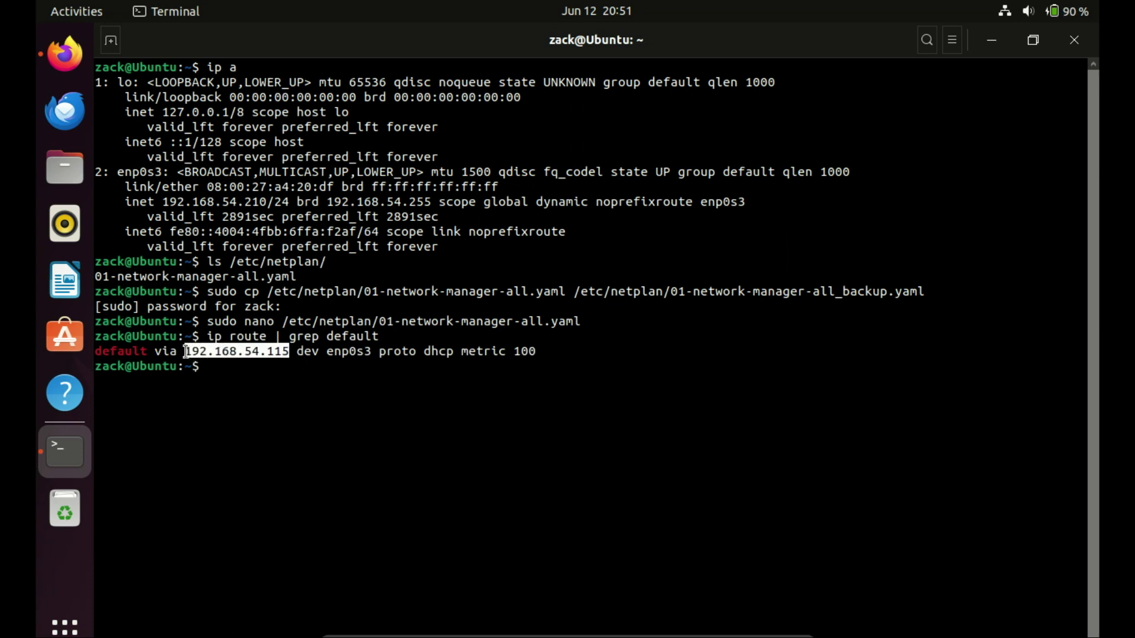
pyautogui.press('Up')
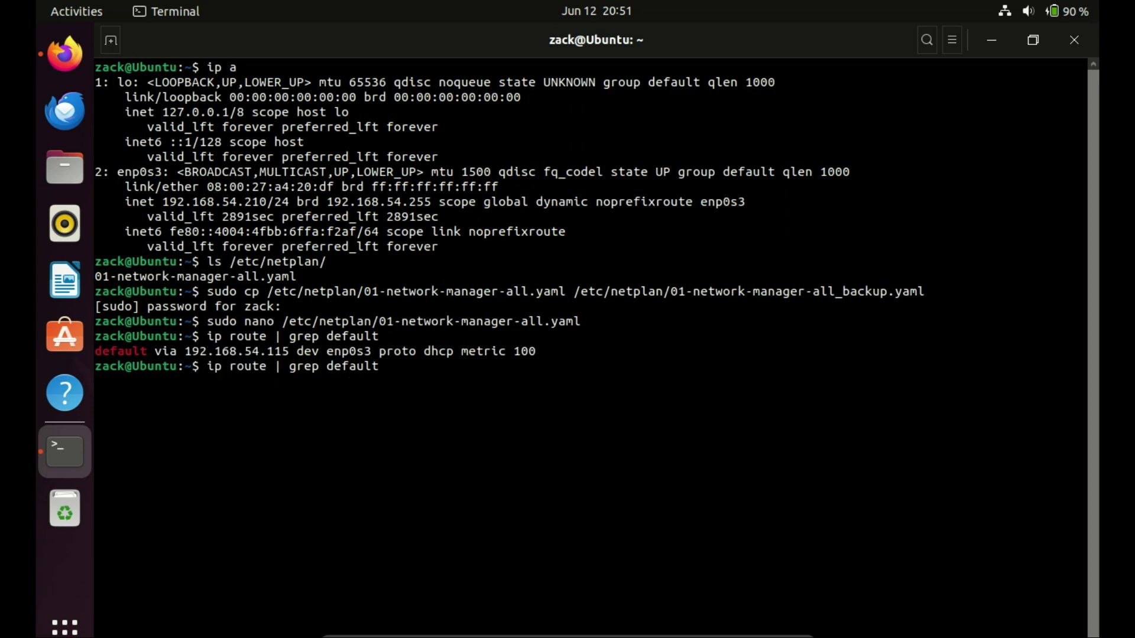
# Reopen the netplan file and change the address to 192.168.54.210/24 and gateway to 192.168.54.115
pyautogui.press('Up')
pyautogui.press('Return')
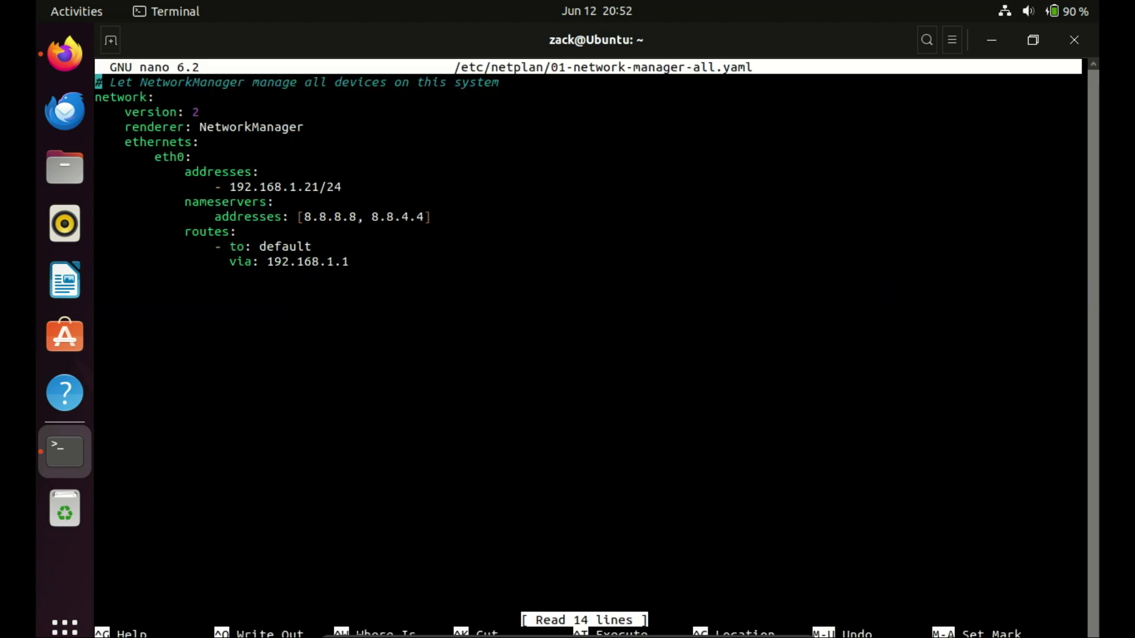
pyautogui.click(300, 187)
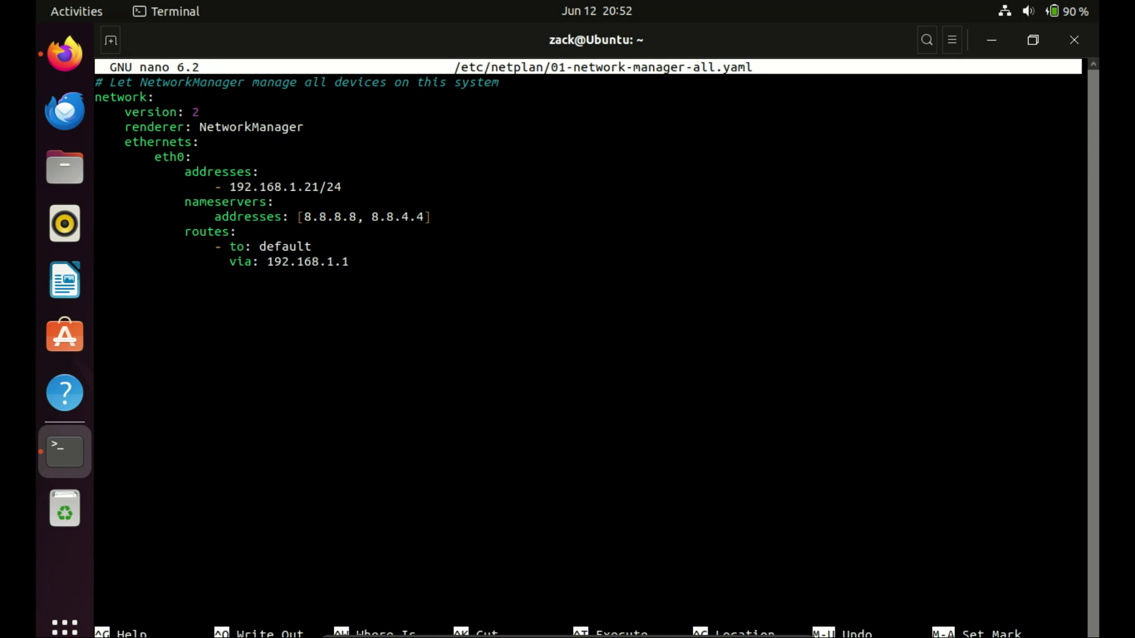
pyautogui.press('BackSpace')
pyautogui.write('54')
pyautogui.press('Right')
pyautogui.press('Right')
pyautogui.press('Right')
pyautogui.write('0')
pyautogui.press('Down')
pyautogui.press('Down')
pyautogui.press('Down')
pyautogui.press('Down')
pyautogui.press('Down')
pyautogui.press('BackSpace')
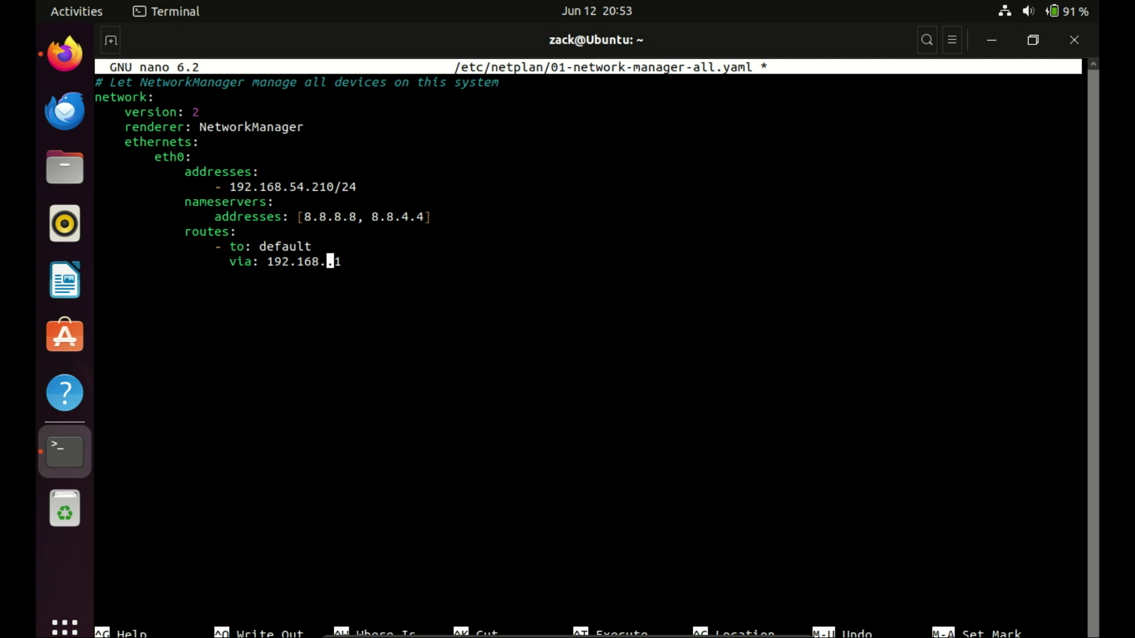
pyautogui.write('54')
pyautogui.press('Right')
pyautogui.press('Right')
pyautogui.write('15')
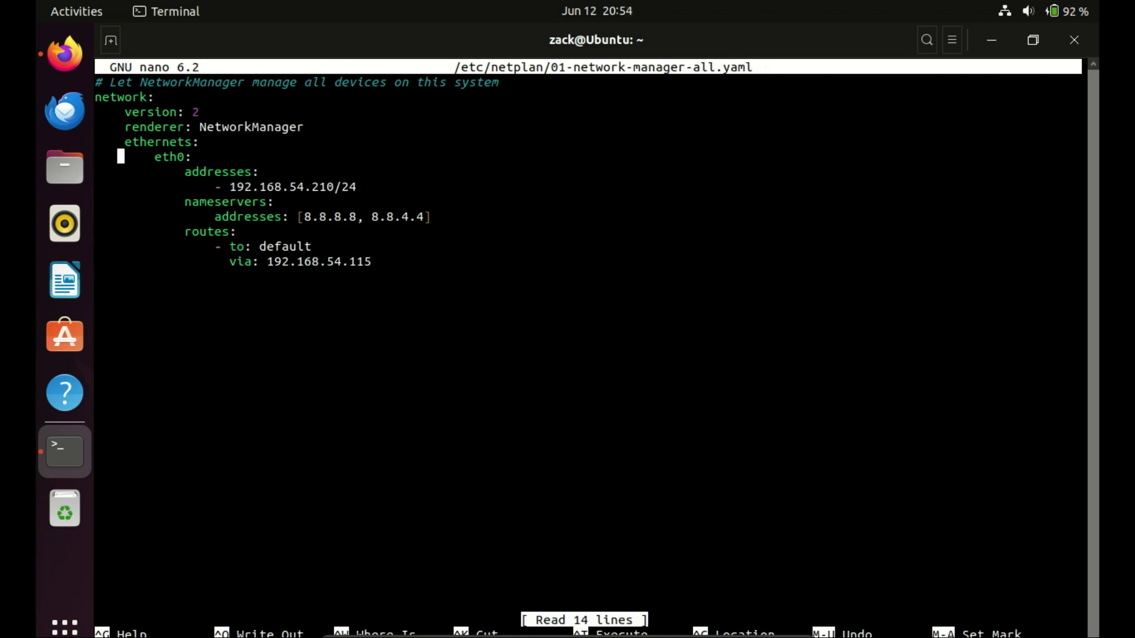
# Replace the interface name eth0 with enp0s3 and save the file
pyautogui.press('Right')
pyautogui.press('Right')
pyautogui.press('Right')
pyautogui.press('Right')
pyautogui.press('Right')
pyautogui.press('Right')
pyautogui.press('Right')
pyautogui.press('Right')
pyautogui.press('Right')
pyautogui.press('BackSpace')
pyautogui.press('BackSpace')
pyautogui.press('BackSpace')
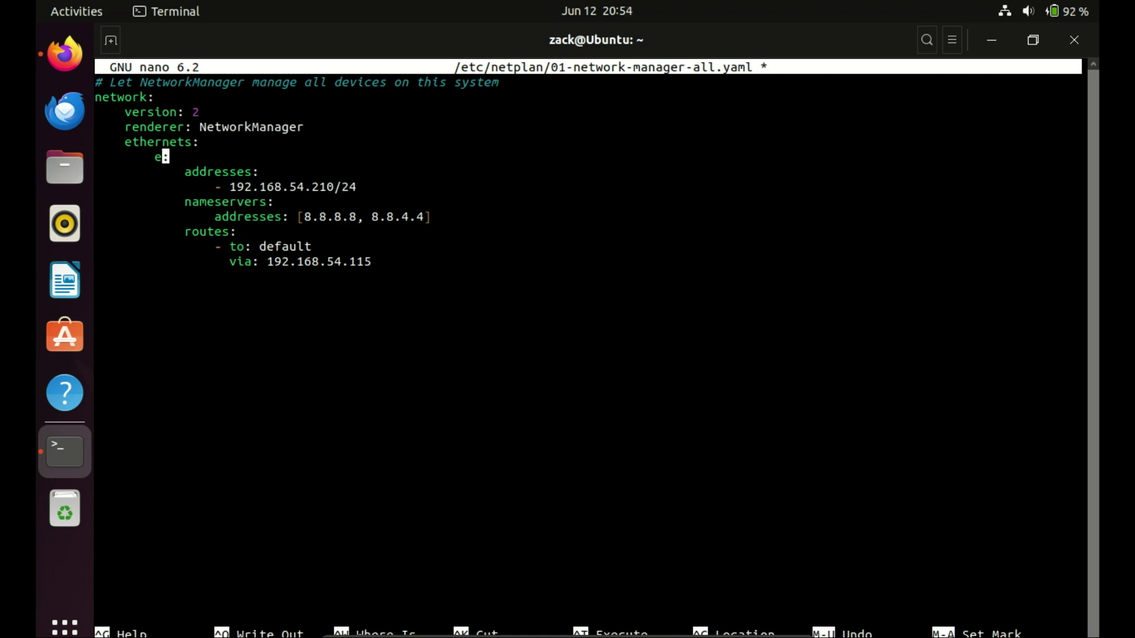
pyautogui.press('BackSpace')
pyautogui.rightClick(156, 158)
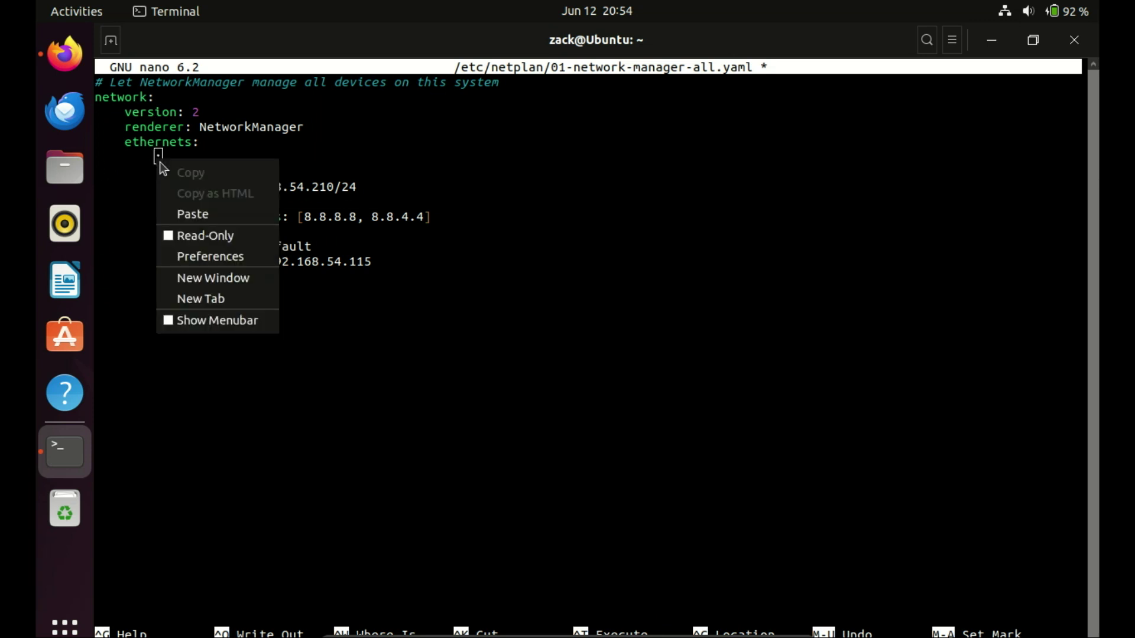
pyautogui.click(197, 215)
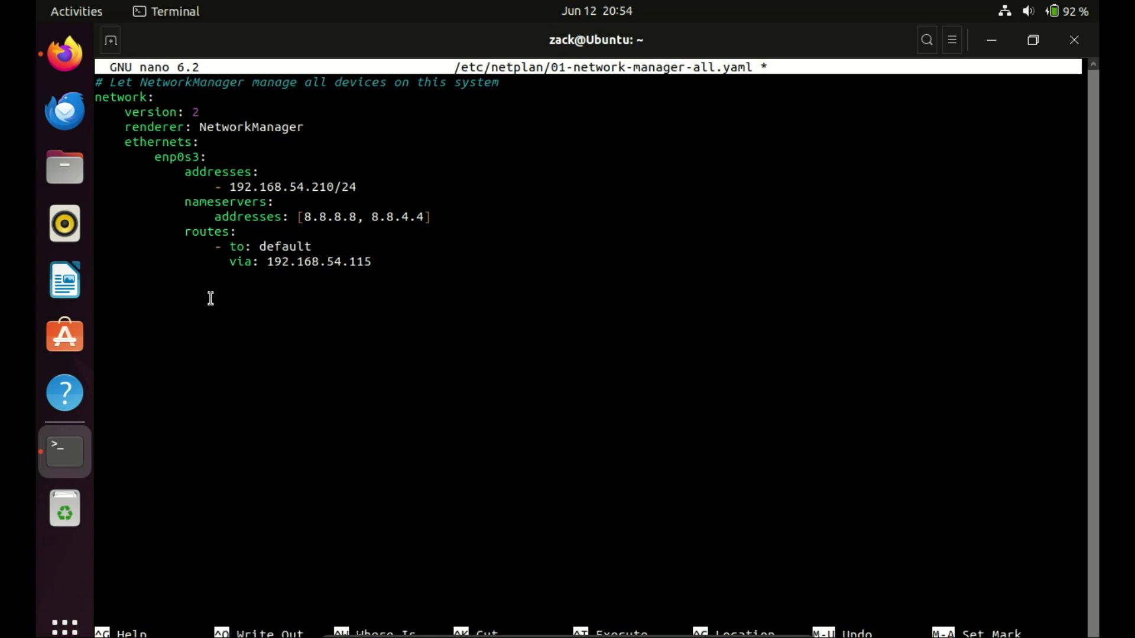
pyautogui.hotkey('ctrl', 'x')
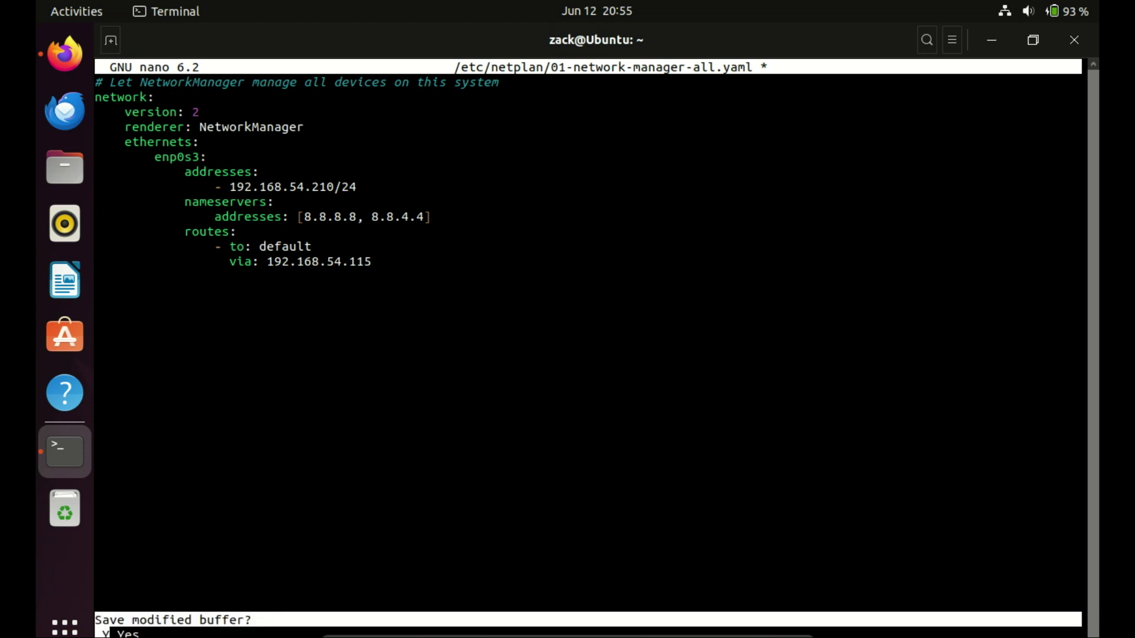
pyautogui.press('y')
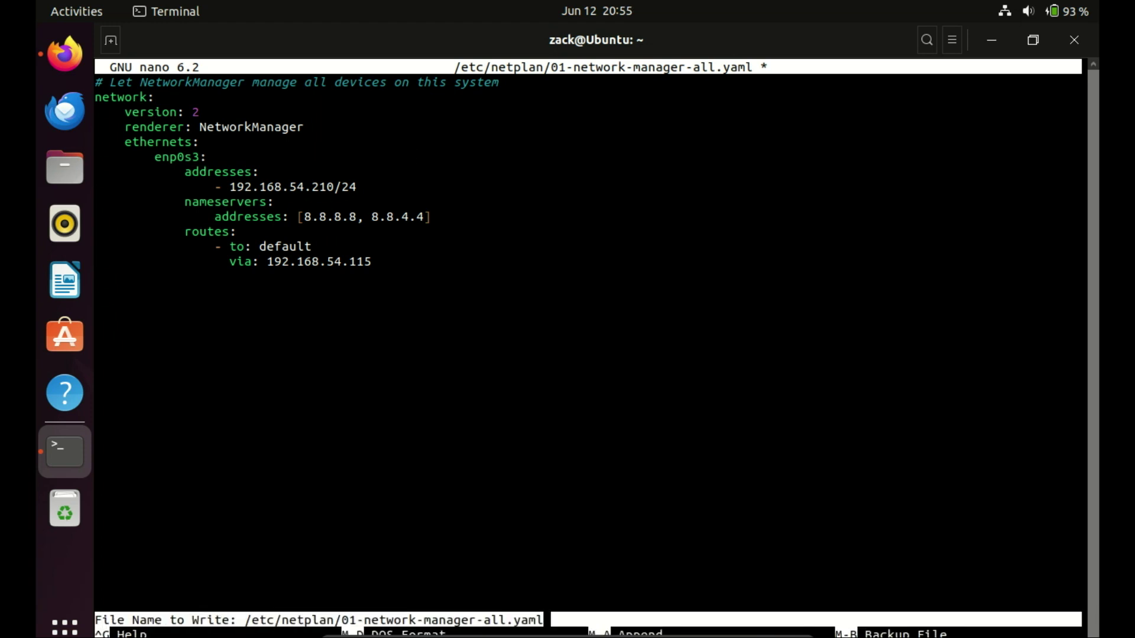
pyautogui.press('Return')
# Run 'sudo netplan try' and enlarge the terminal window to read its warnings
pyautogui.hotkey('ctrl', 'shift', 'v')
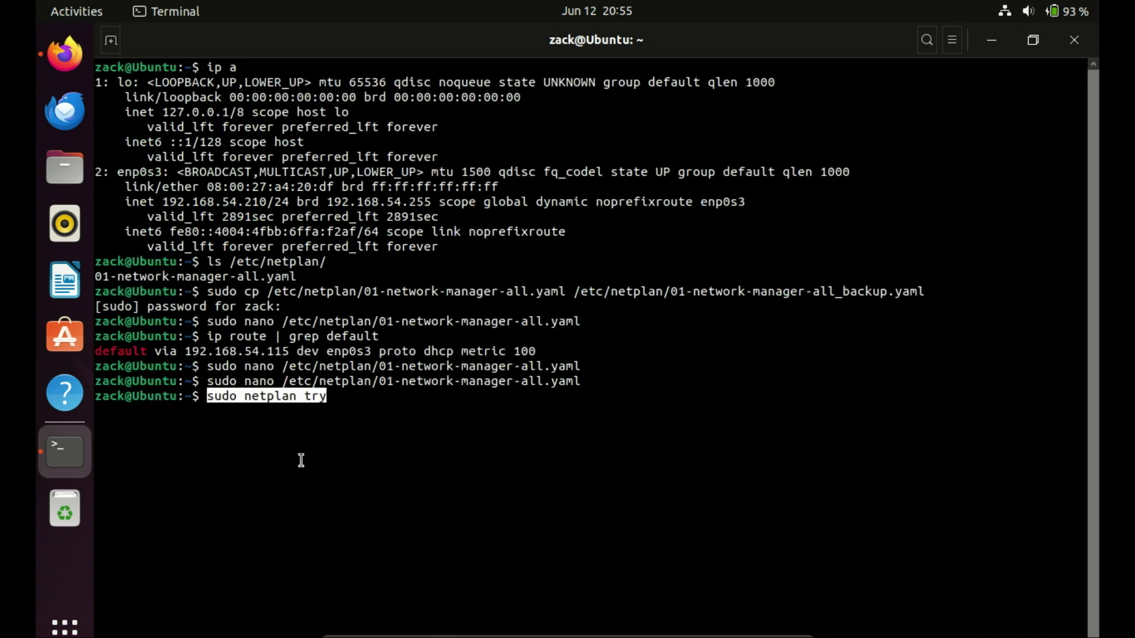
pyautogui.press('End')
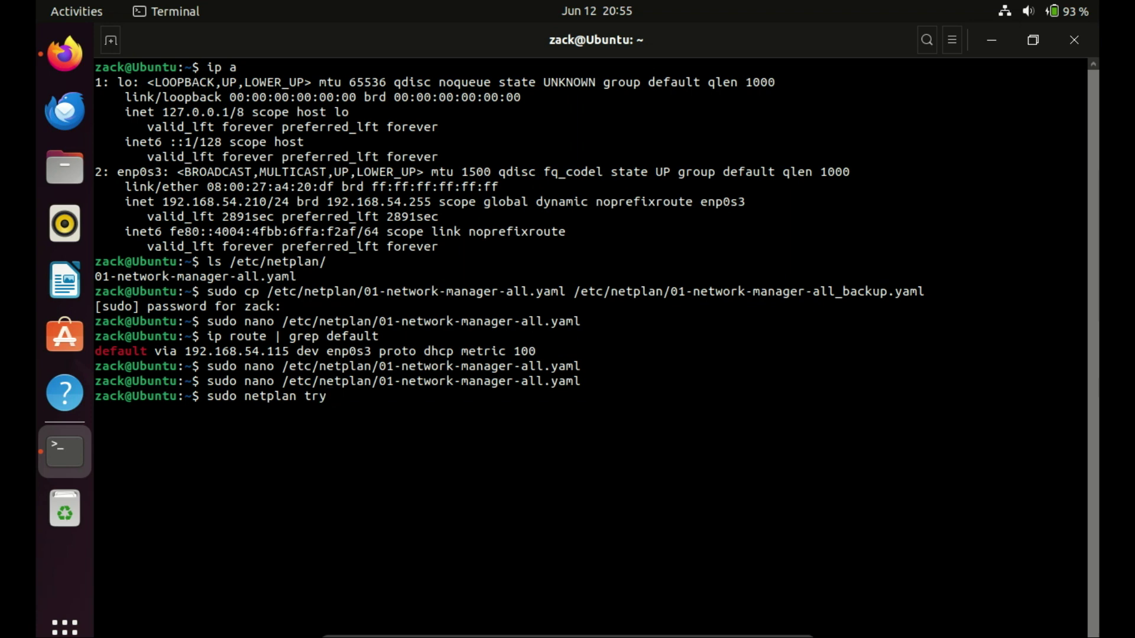
pyautogui.press('Return')
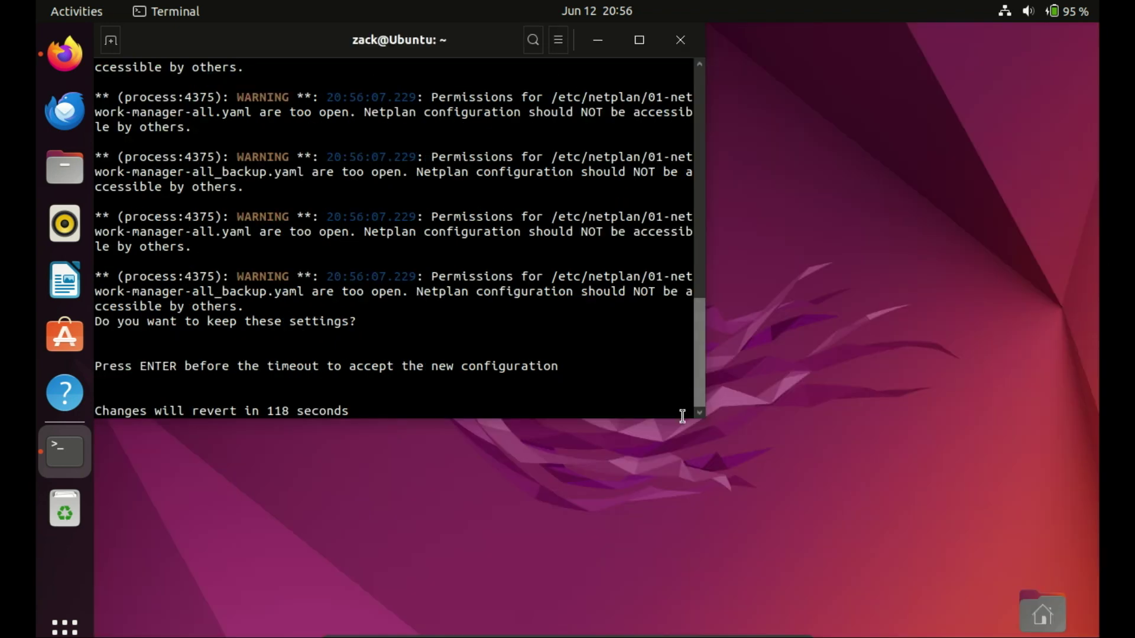
pyautogui.moveTo(704, 417); pyautogui.dragTo(1080, 500)
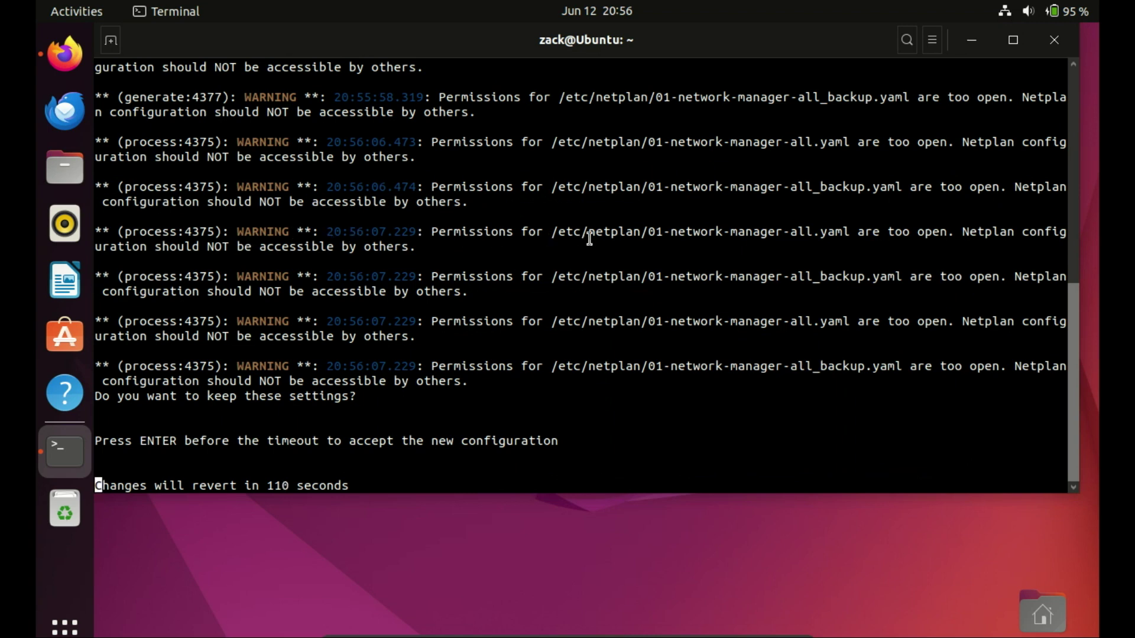
# Accept the trial and set 01-network-manager-all_backup.yaml permissions to 600 with sudo chmod
pyautogui.press('Return')
pyautogui.hotkey('ctrl', 'shift', 'v')
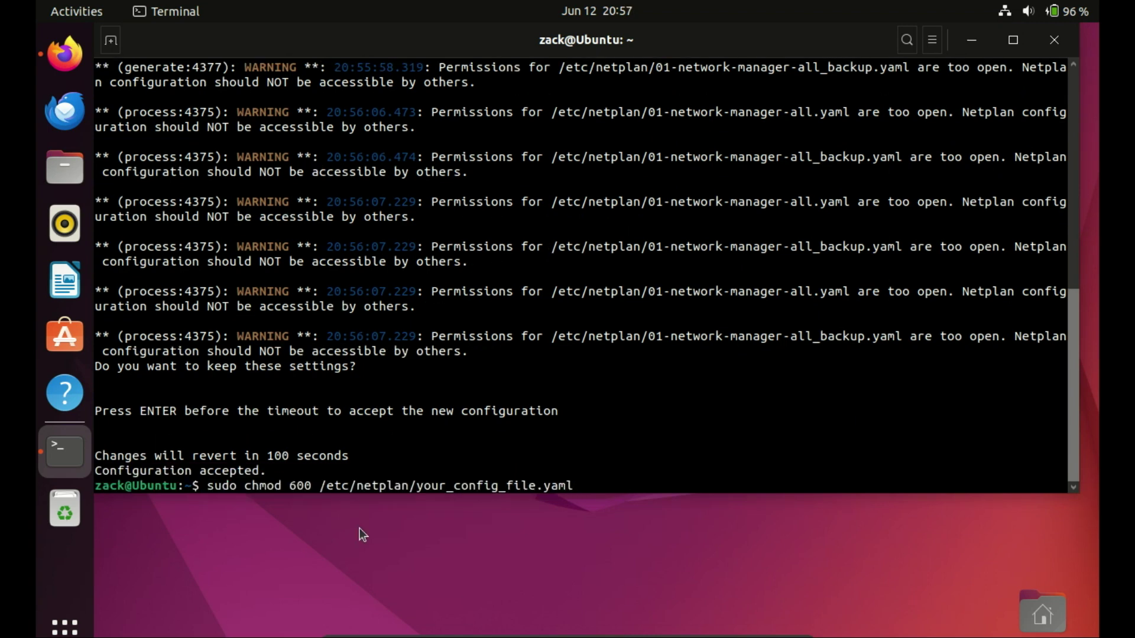
pyautogui.press('BackSpace')
pyautogui.press('BackSpace')
pyautogui.press('BackSpace')
pyautogui.press('BackSpace')
pyautogui.press('BackSpace')
pyautogui.press('BackSpace')
pyautogui.press('BackSpace')
pyautogui.press('BackSpace')
pyautogui.press('BackSpace')
pyautogui.press('BackSpace')
pyautogui.press('BackSpace')
pyautogui.press('BackSpace')
pyautogui.press('BackSpace')
pyautogui.press('BackSpace')
pyautogui.press('BackSpace')
pyautogui.press('BackSpace')
pyautogui.press('BackSpace')
pyautogui.press('BackSpace')
pyautogui.press('BackSpace')
pyautogui.press('BackSpace')
pyautogui.press('BackSpace')
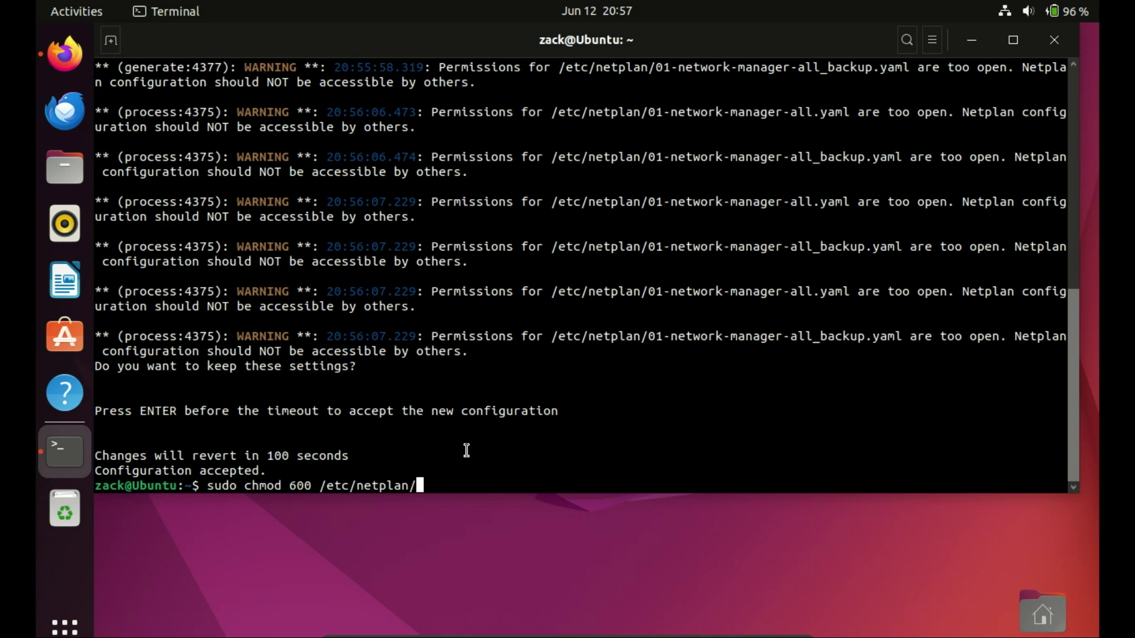
pyautogui.moveTo(648, 331); pyautogui.dragTo(900, 335)
pyautogui.rightClick(894, 335)
pyautogui.click(913, 347)
pyautogui.rightClick(463, 480)
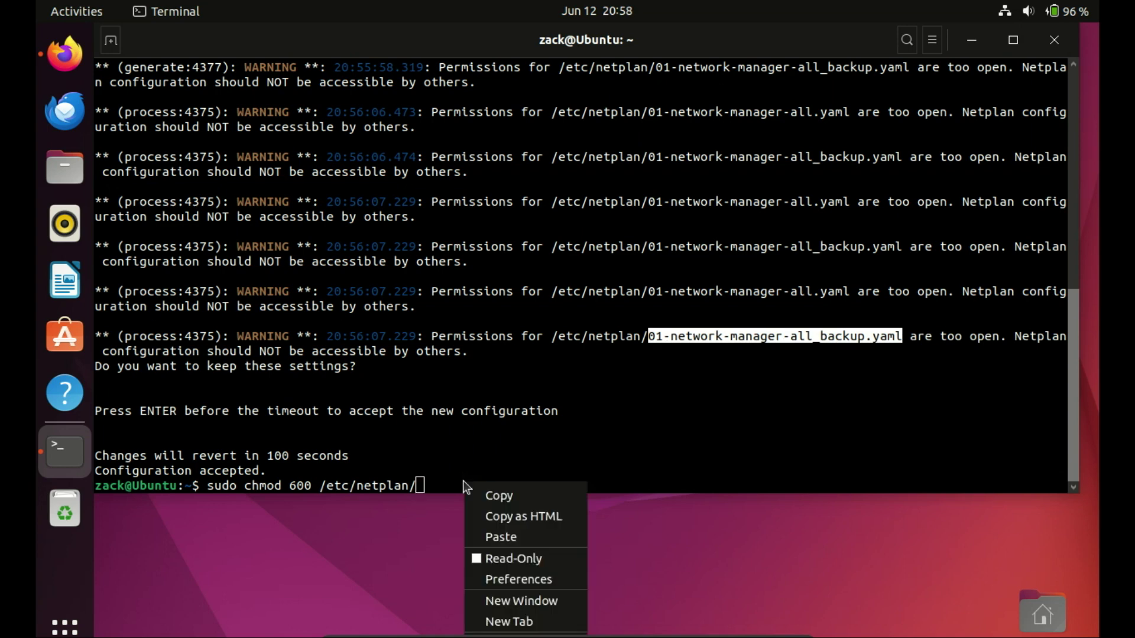
pyautogui.click(513, 535)
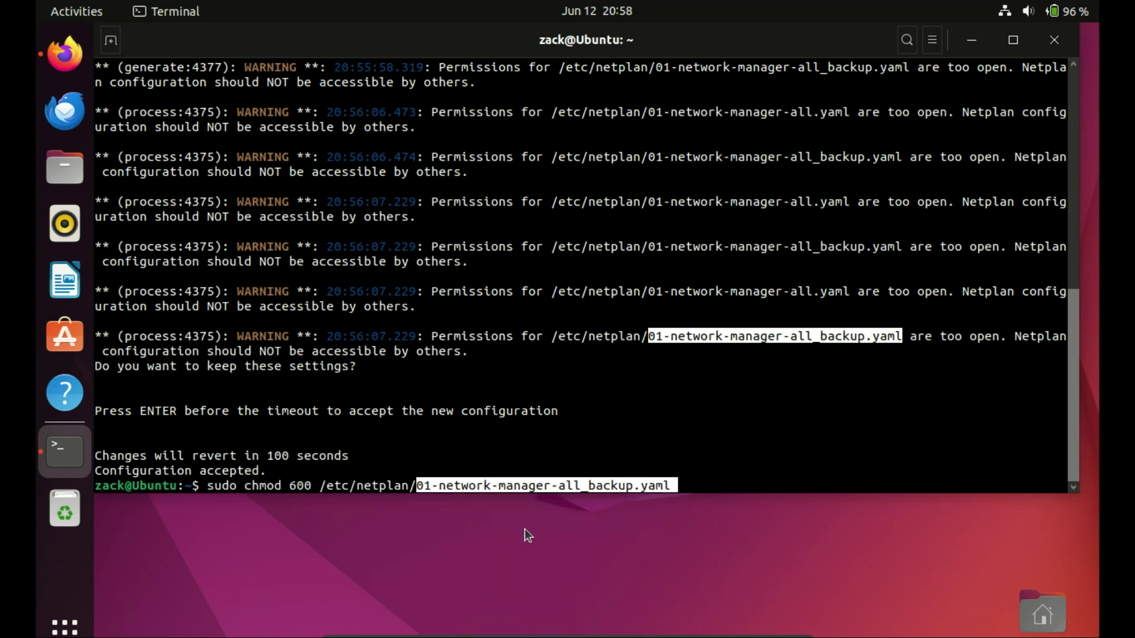
pyautogui.press('End')
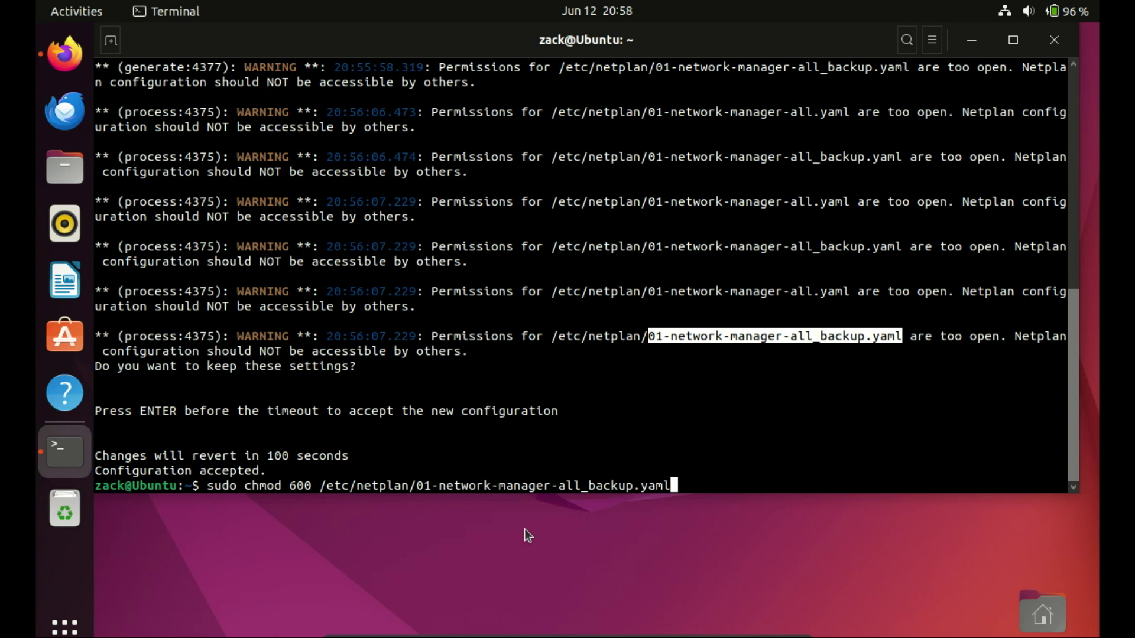
pyautogui.press('Return')
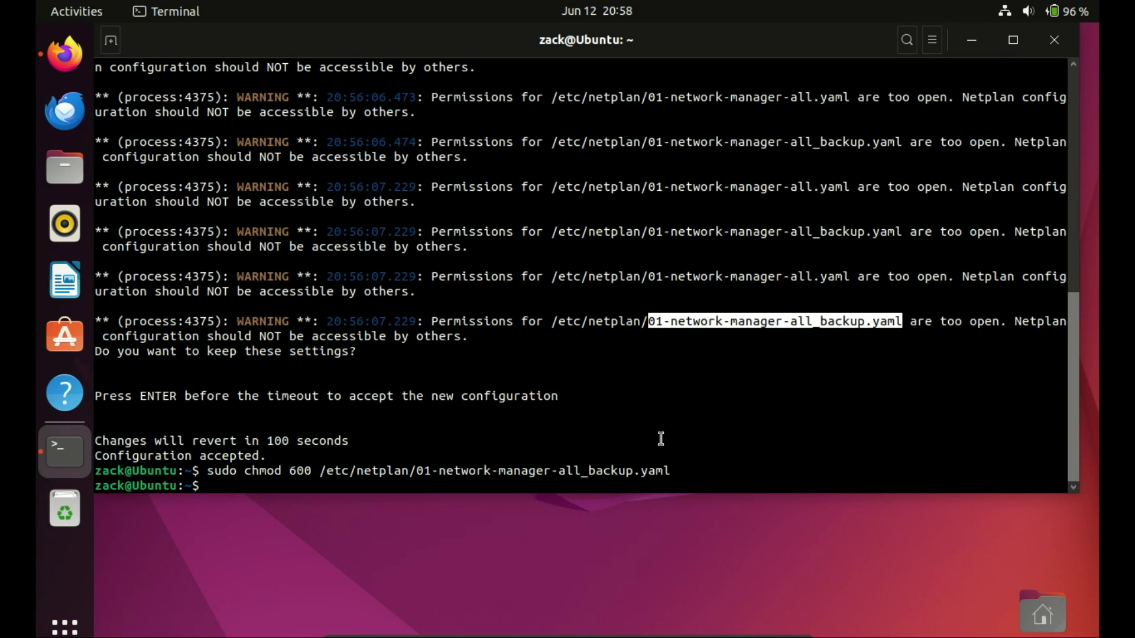
# Set 01-network-manager-all.yaml permissions to 600, then clear the screen
pyautogui.moveTo(648, 277); pyautogui.dragTo(853, 276)
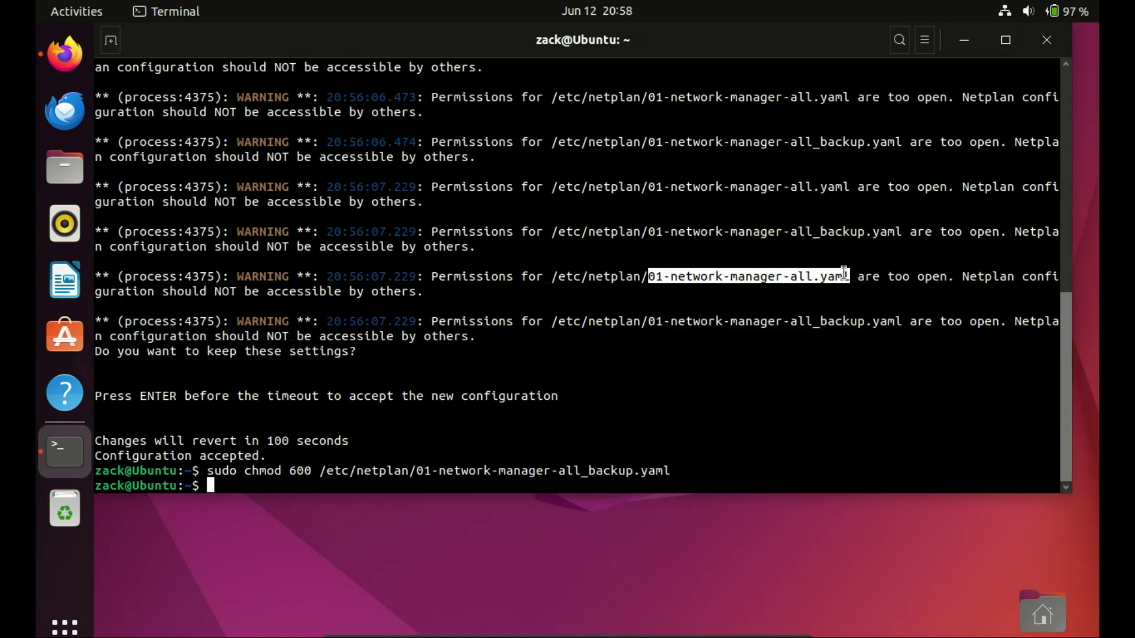
pyautogui.rightClick(843, 275)
pyautogui.click(879, 286)
pyautogui.press('Up')
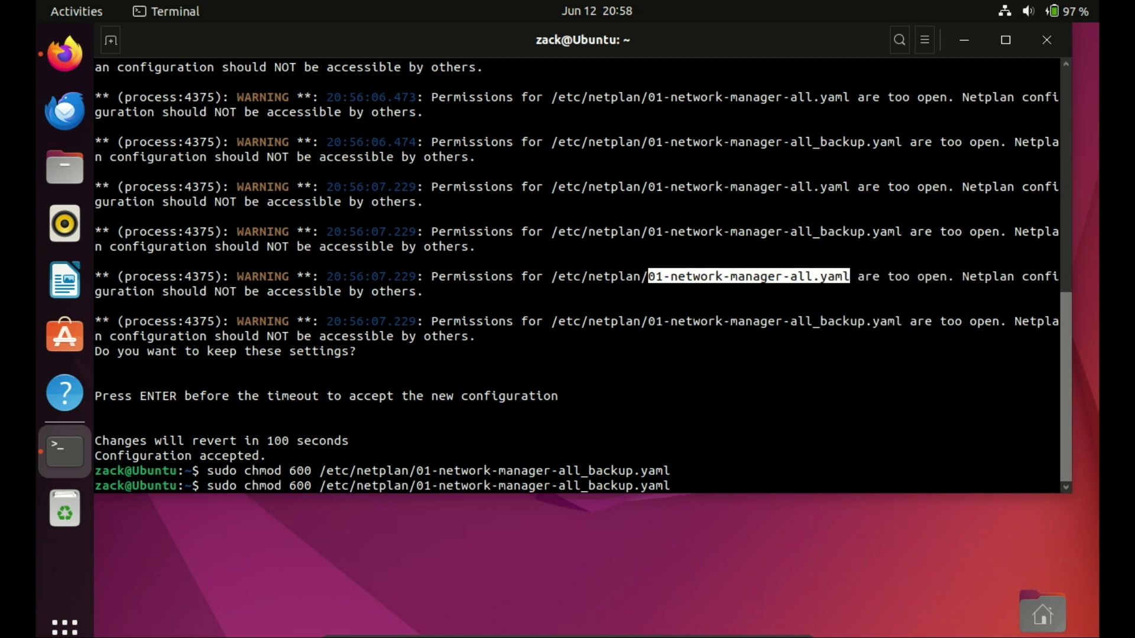
pyautogui.press('BackSpace')
pyautogui.press('BackSpace')
pyautogui.press('BackSpace')
pyautogui.press('BackSpace')
pyautogui.press('BackSpace')
pyautogui.press('BackSpace')
pyautogui.press('BackSpace')
pyautogui.press('BackSpace')
pyautogui.press('BackSpace')
pyautogui.press('BackSpace')
pyautogui.press('BackSpace')
pyautogui.press('BackSpace')
pyautogui.press('BackSpace')
pyautogui.press('BackSpace')
pyautogui.press('BackSpace')
pyautogui.press('BackSpace')
pyautogui.press('BackSpace')
pyautogui.press('BackSpace')
pyautogui.press('BackSpace')
pyautogui.press('BackSpace')
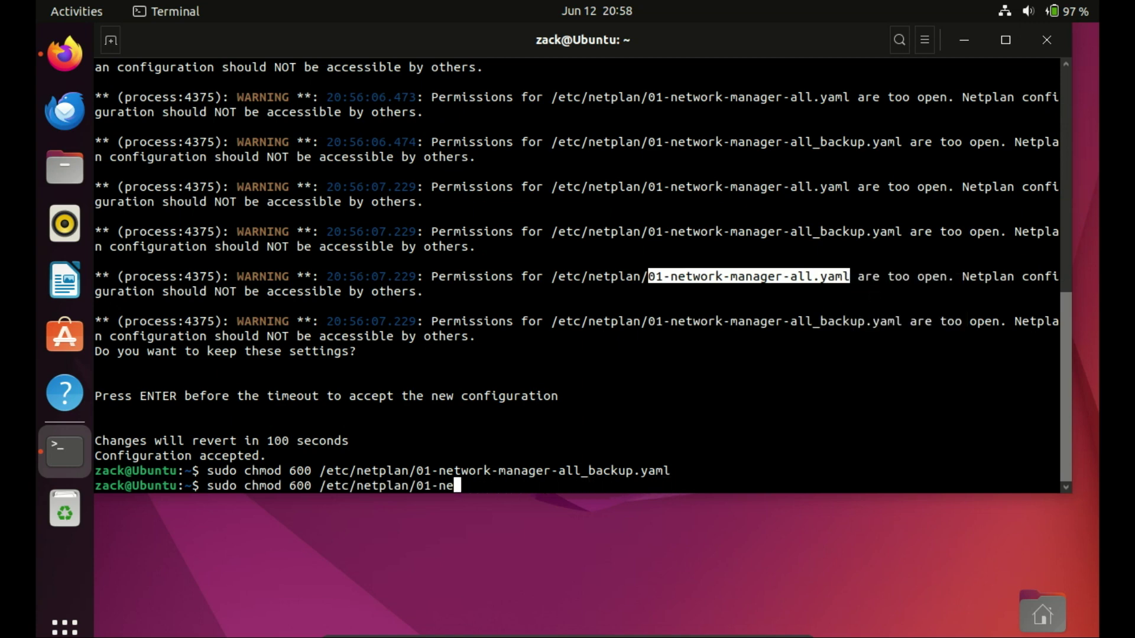
pyautogui.press('BackSpace')
pyautogui.press('BackSpace')
pyautogui.press('BackSpace')
pyautogui.press('BackSpace')
pyautogui.press('BackSpace')
pyautogui.rightClick(481, 487)
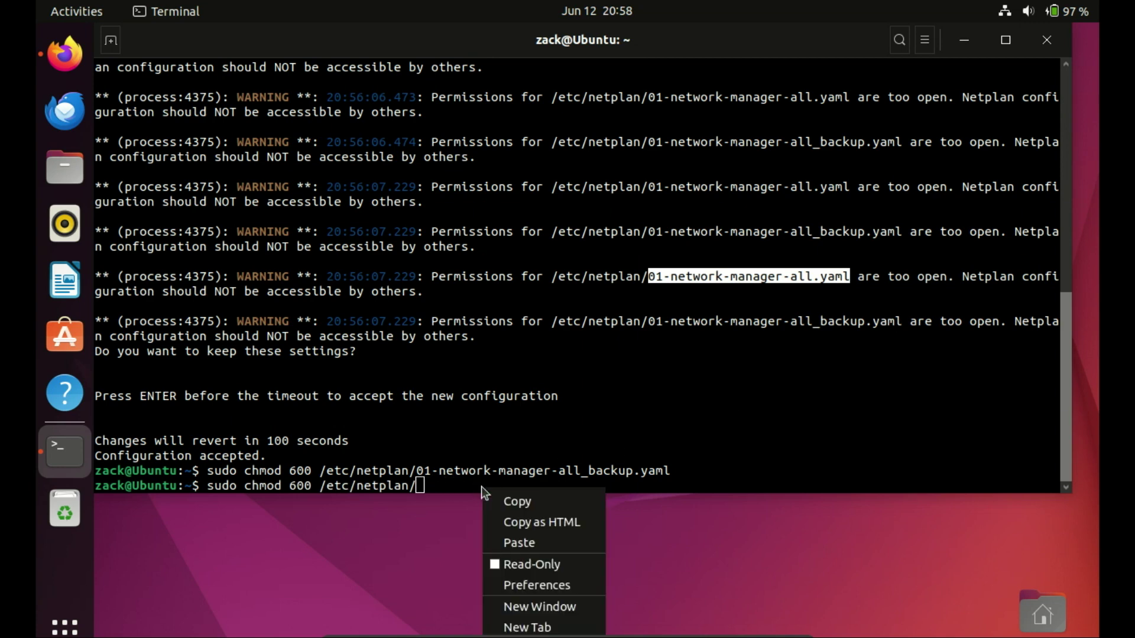
pyautogui.click(534, 543)
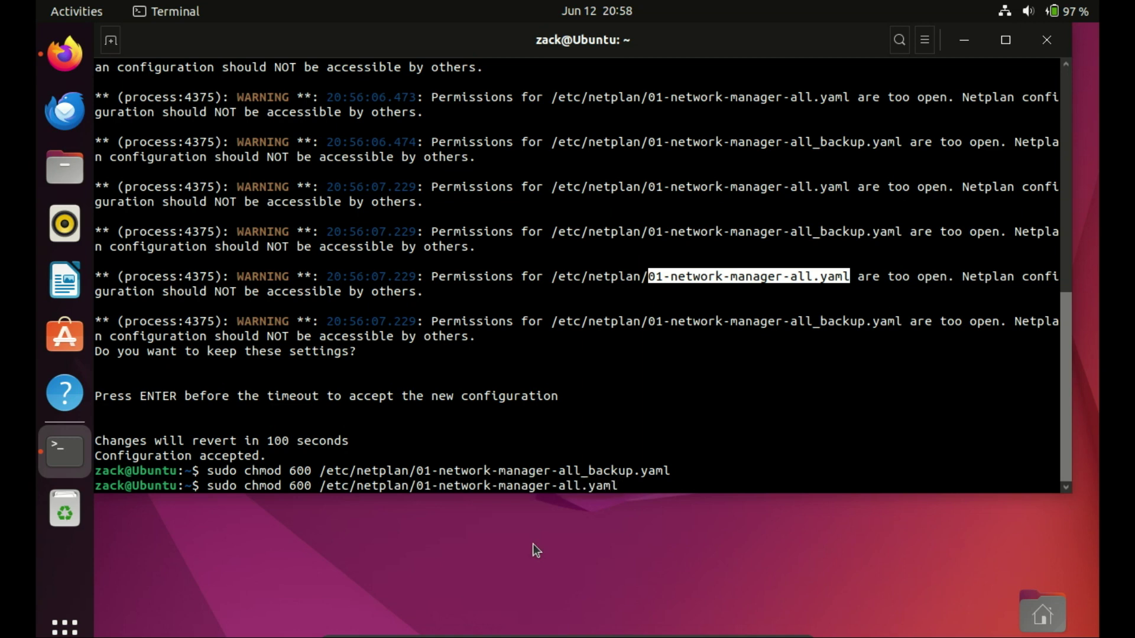
pyautogui.press('Return')
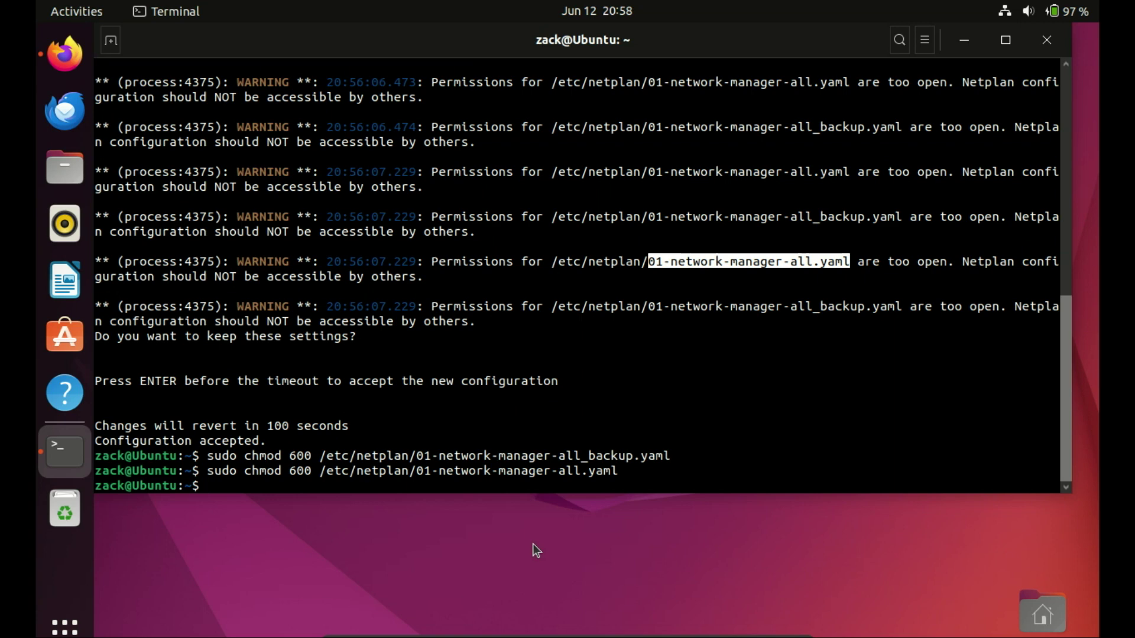
pyautogui.write('clear')
pyautogui.press('Return')
# Rerun 'sudo netplan try', accept the configuration, and paste 'sudo netplan apply'
pyautogui.press('Up')
pyautogui.press('Up')
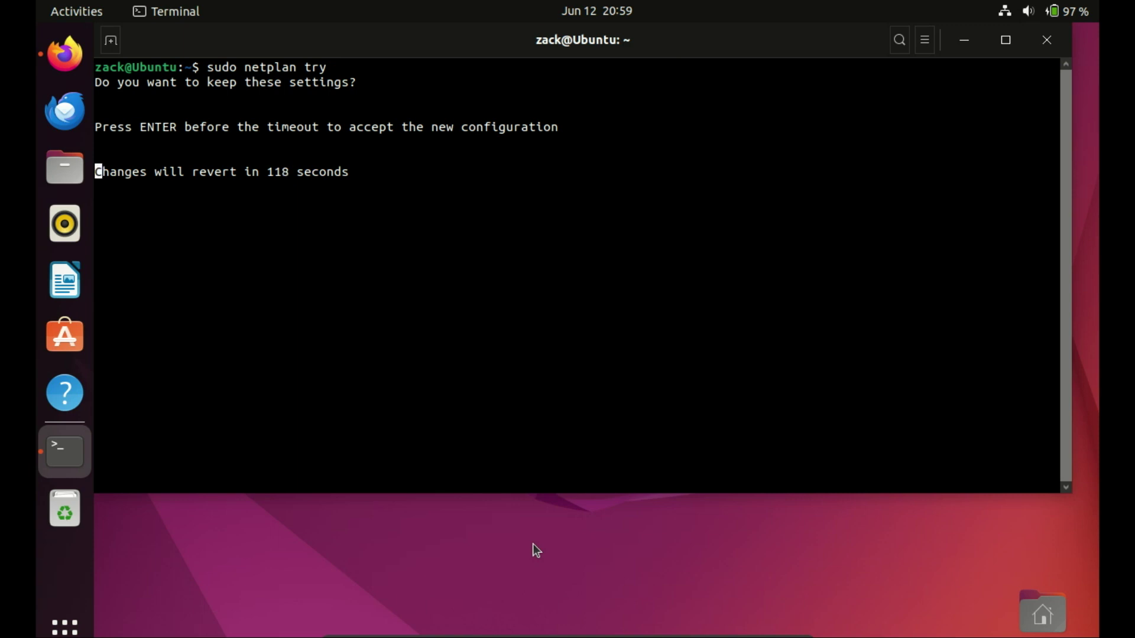
pyautogui.press('Return')
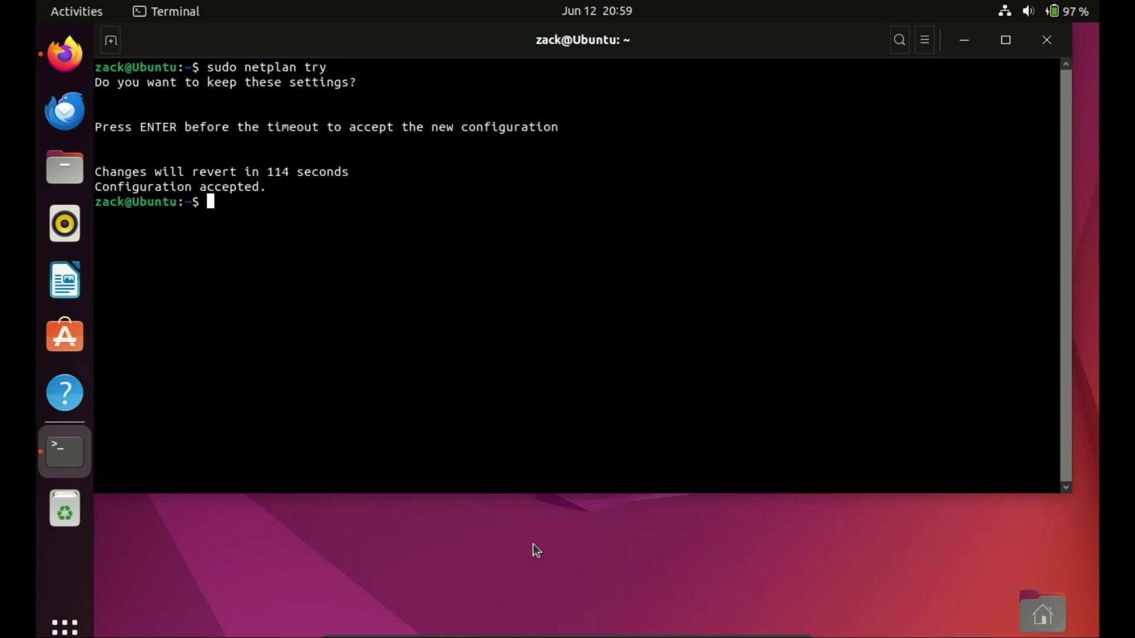
pyautogui.middleClick(286, 261)
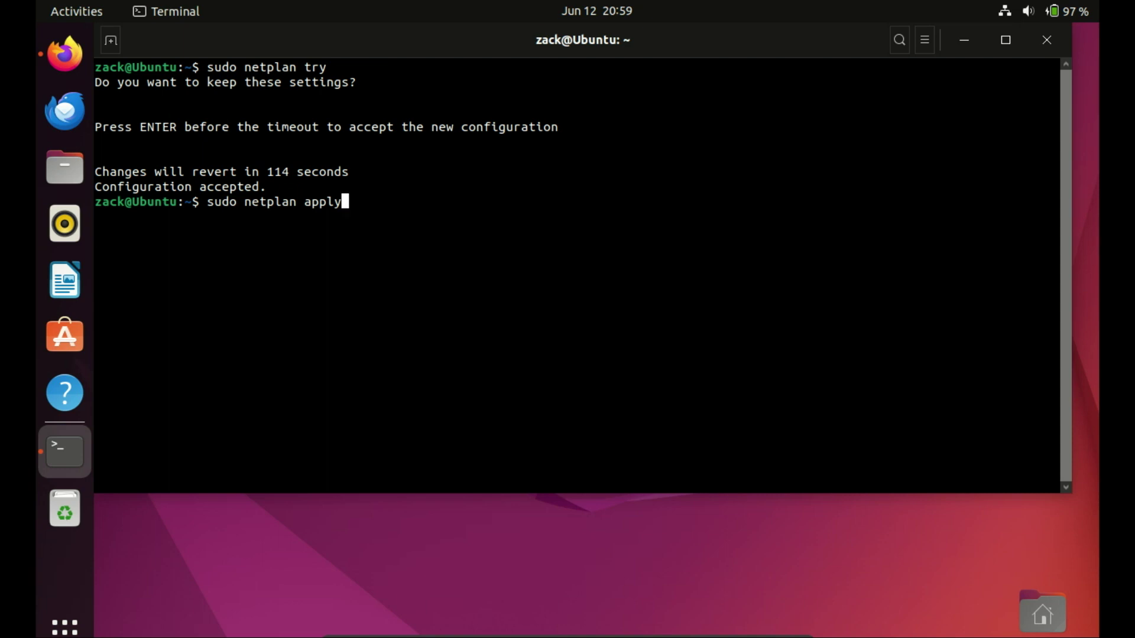
# Run sudo netplan apply, then check with ip a that enp0s3 shows 192.168.54.210/24
pyautogui.press('Return')
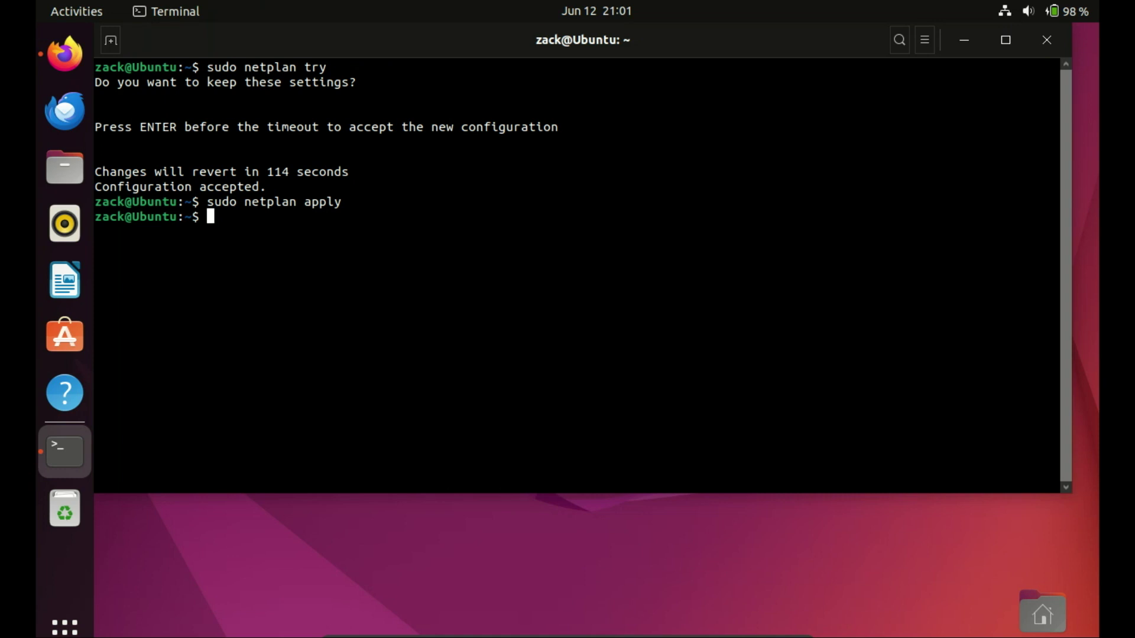
pyautogui.write('ip a')
pyautogui.press('Return')
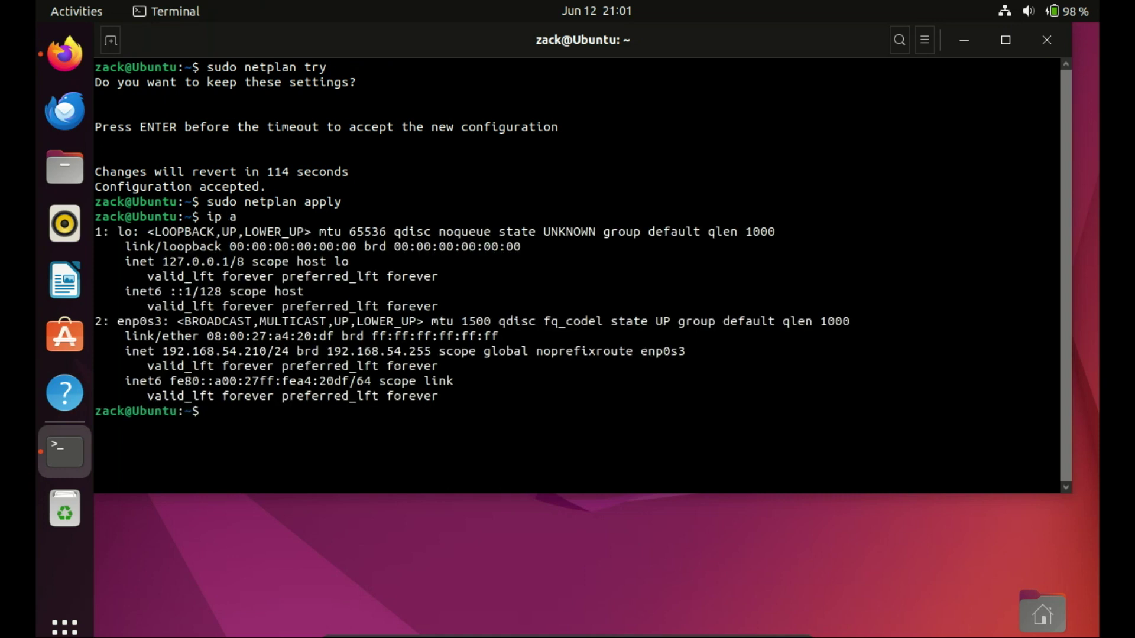